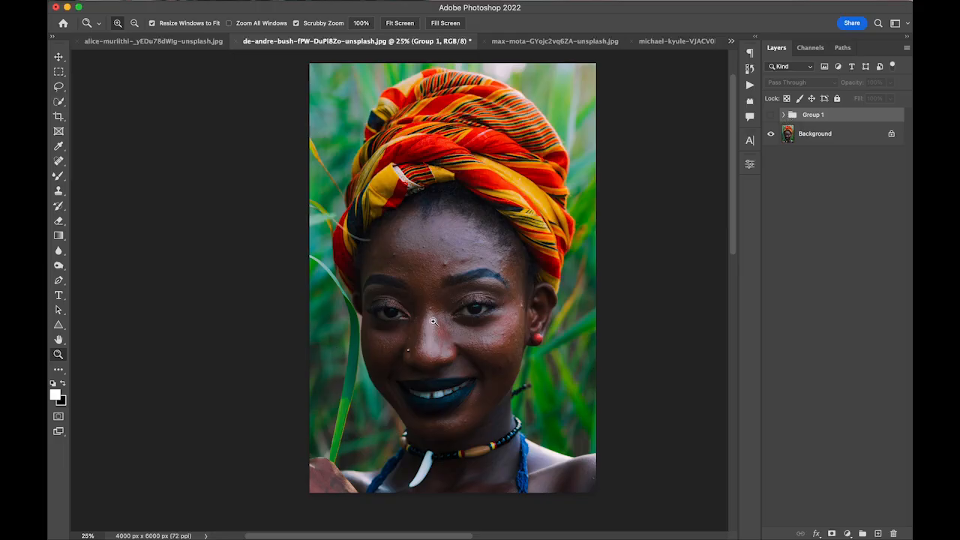
Duplicate the Background layer of the portrait
triple_click(450, 304)
drag(476, 204, 442, 210)
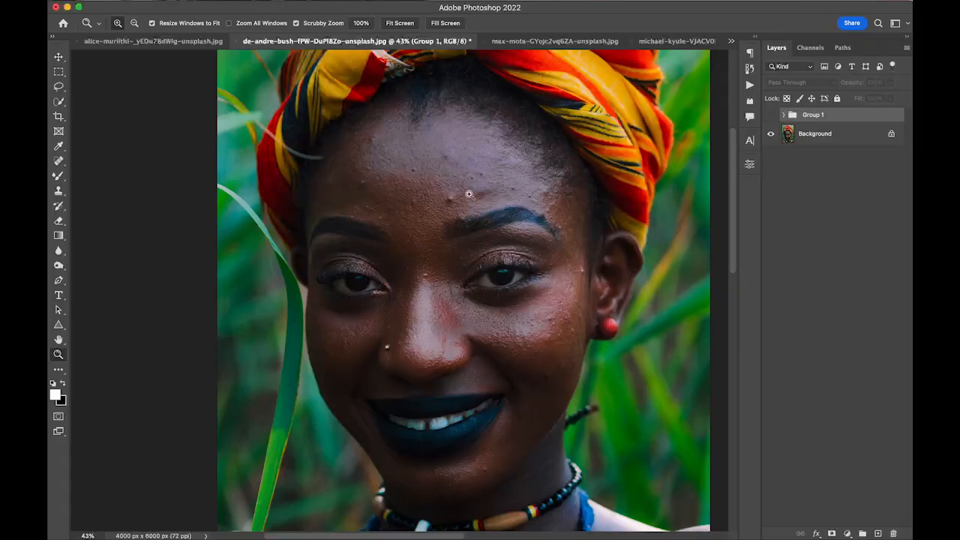
drag(510, 318, 492, 318)
click(498, 310)
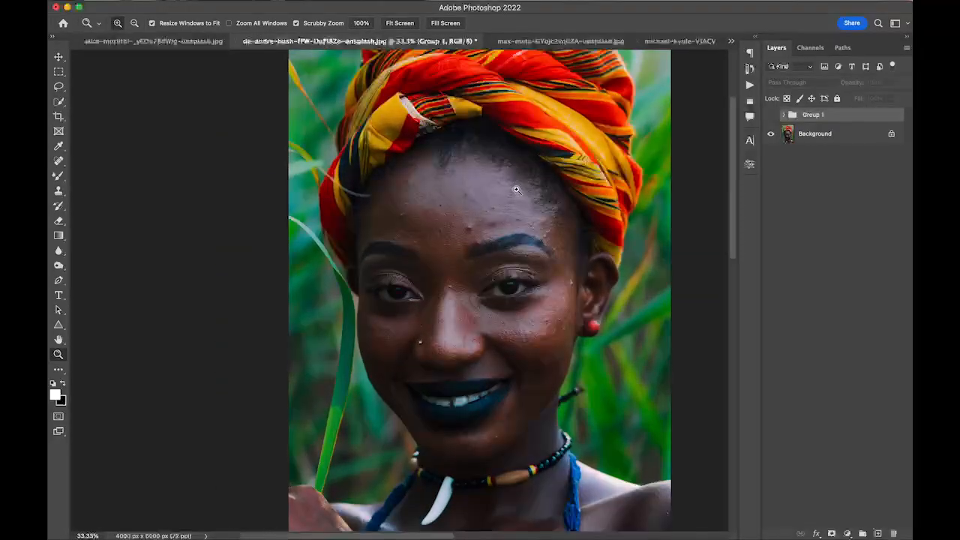
drag(504, 256, 487, 254)
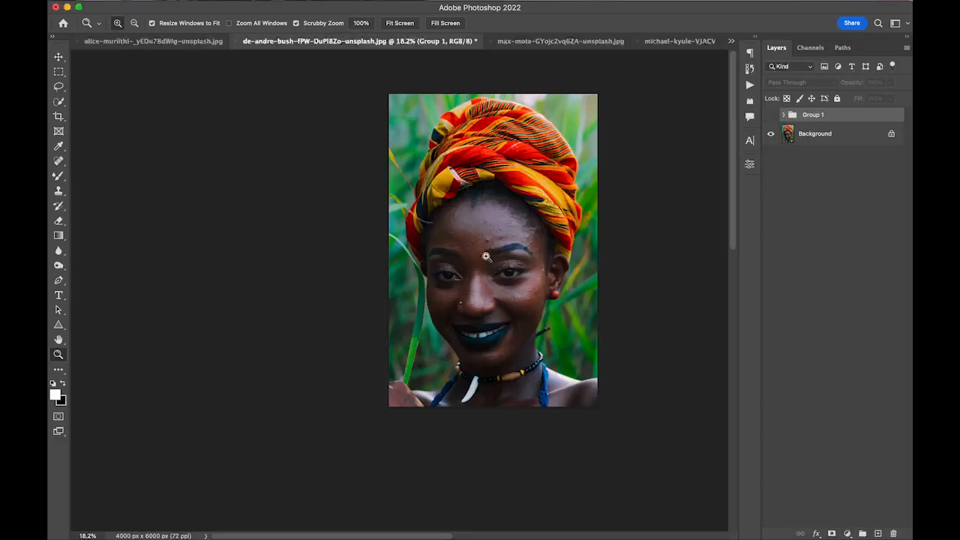
click(811, 140)
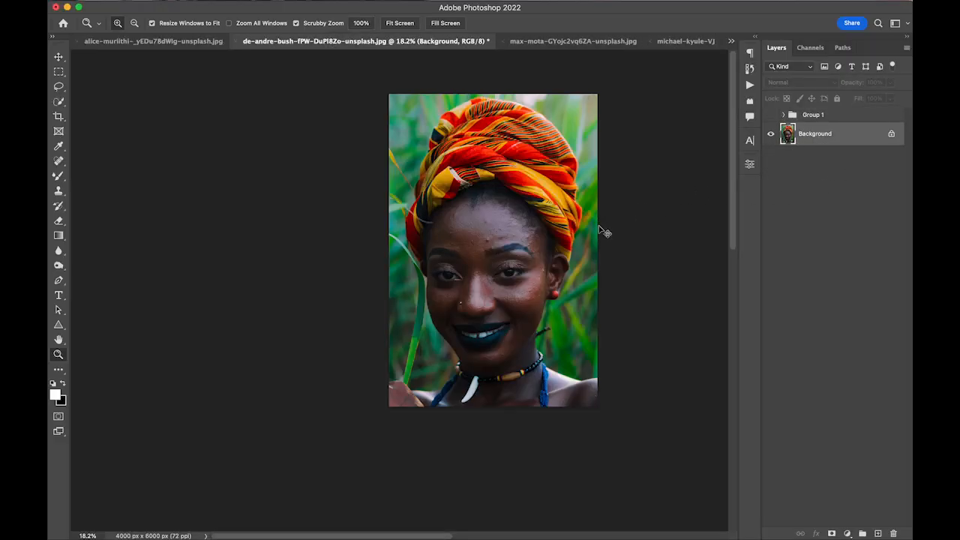
key(super+j)
Remove the blemish above the inner eyebrow using the Spot Healing Brush in Content-Aware mode with a 70 px brush
drag(504, 152, 448, 155)
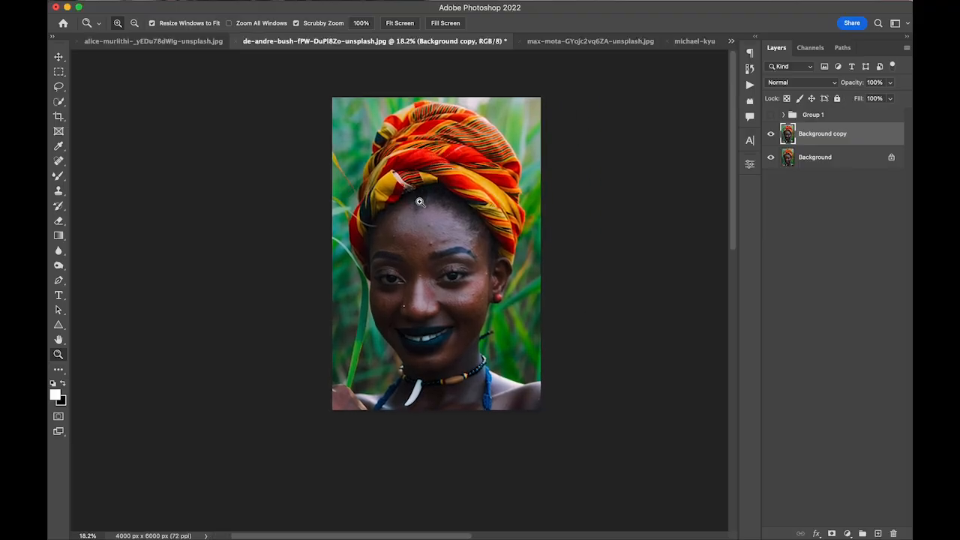
click(420, 203)
click(430, 221)
drag(475, 212, 450, 211)
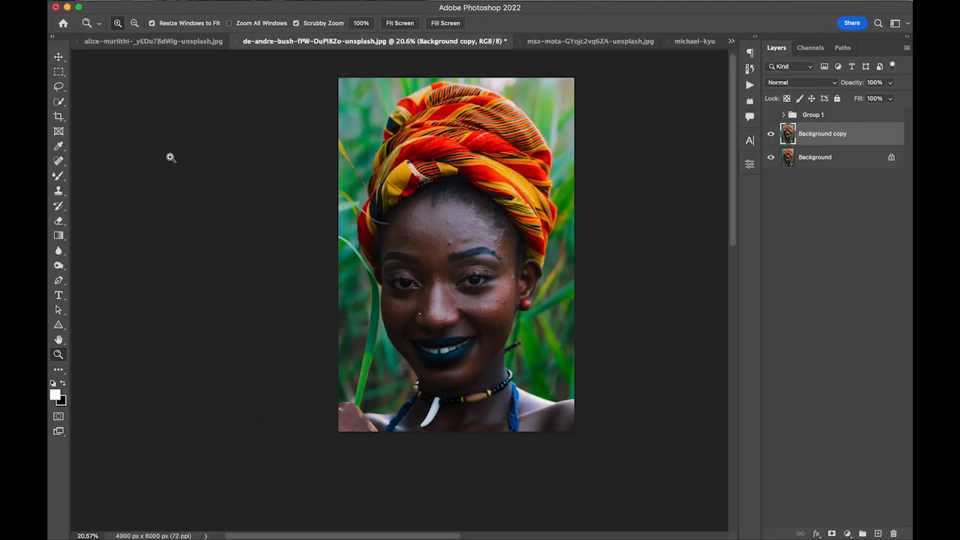
click(58, 161)
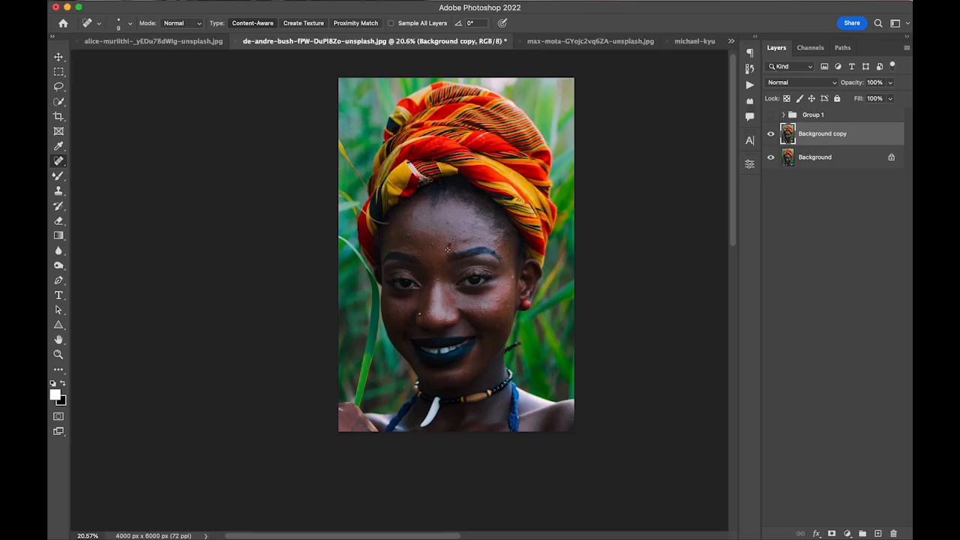
mouse_move(443, 247)
mouse_down()
mouse_move(466, 248)
mouse_move(420, 238)
mouse_up()
key(z)
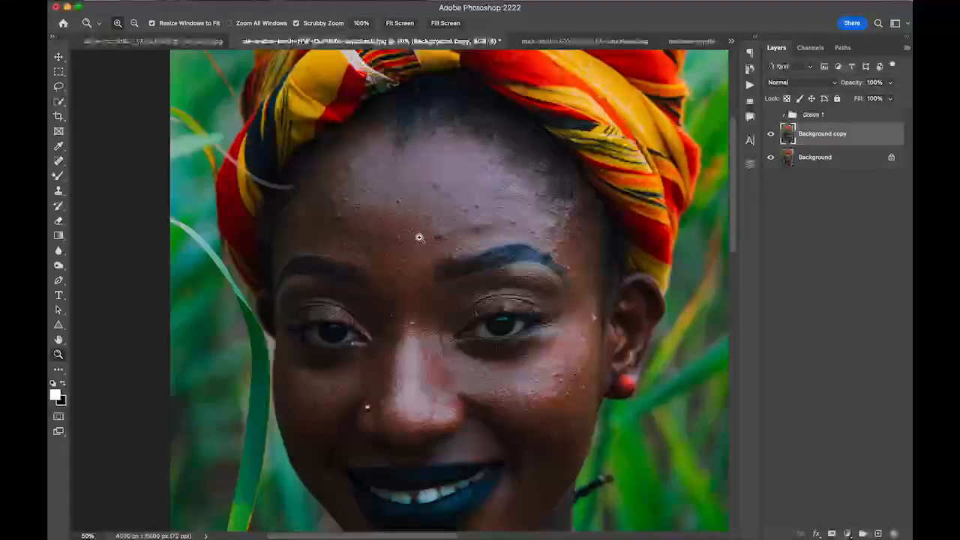
key(j)
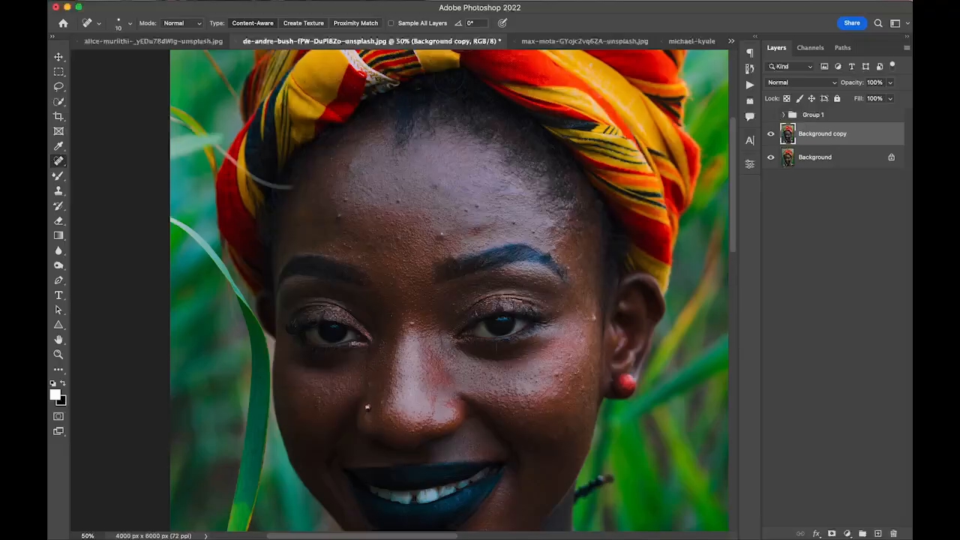
key(bracketright)
key(bracketright)
drag(440, 222, 437, 252)
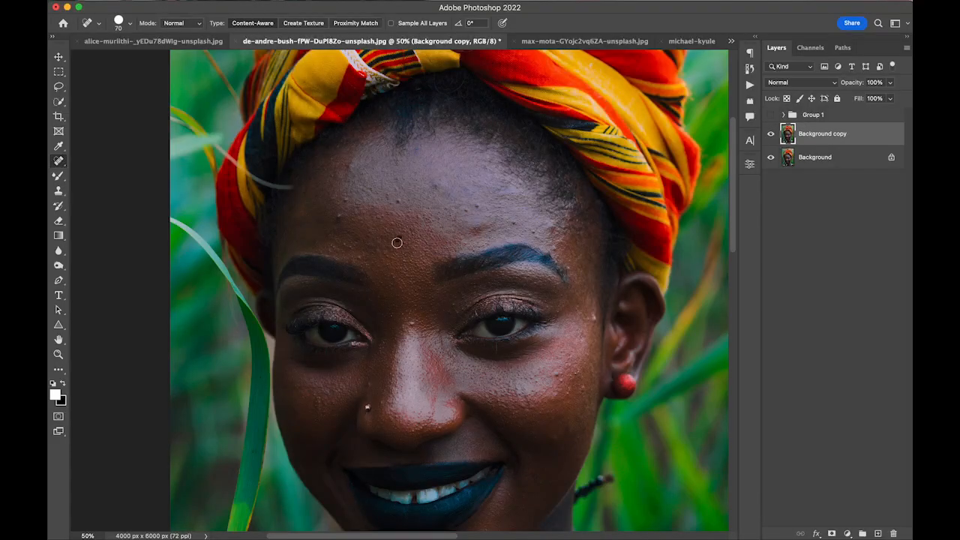
Heal the remaining blemishes across the forehead, temples, cheek and jaw on the Background copy layer
mouse_move(338, 219)
mouse_down()
mouse_move(353, 168)
mouse_move(403, 201)
mouse_up()
drag(585, 319, 594, 320)
mouse_move(572, 368)
mouse_down()
mouse_move(555, 373)
mouse_move(556, 400)
mouse_move(575, 399)
mouse_up()
mouse_move(556, 440)
mouse_down()
mouse_move(553, 449)
mouse_move(582, 463)
mouse_move(527, 487)
mouse_up()
drag(526, 396, 521, 414)
drag(559, 378, 540, 404)
drag(550, 222, 561, 259)
drag(577, 248, 573, 273)
drag(309, 203, 298, 217)
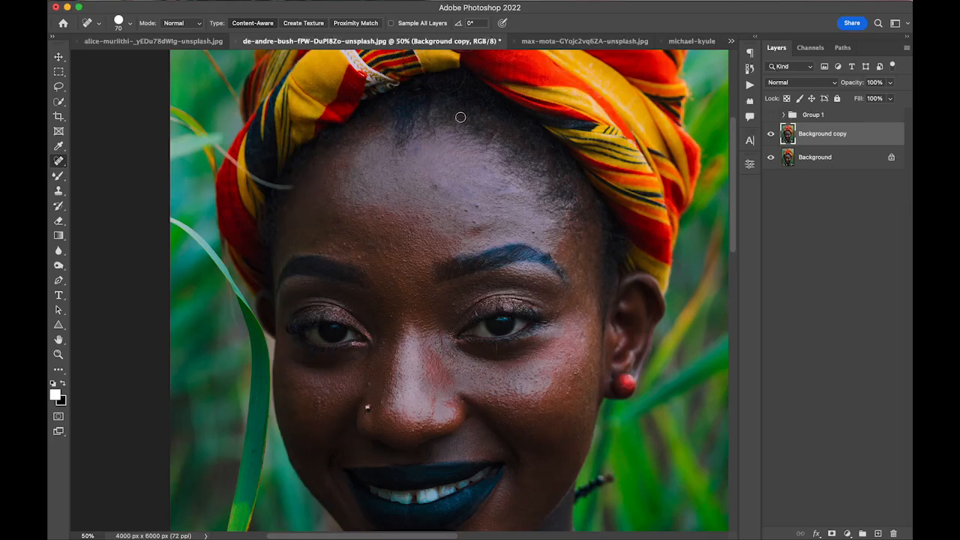
mouse_move(484, 219)
mouse_down()
mouse_move(468, 226)
mouse_move(442, 208)
mouse_move(435, 180)
mouse_up()
Merge the healed Background copy down into the Background layer
key(z)
drag(500, 270, 472, 276)
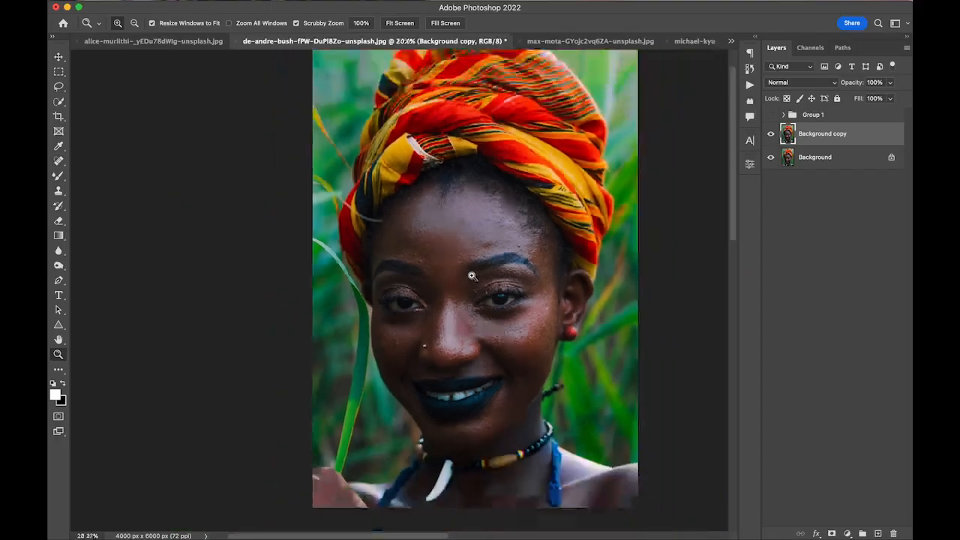
click(472, 276)
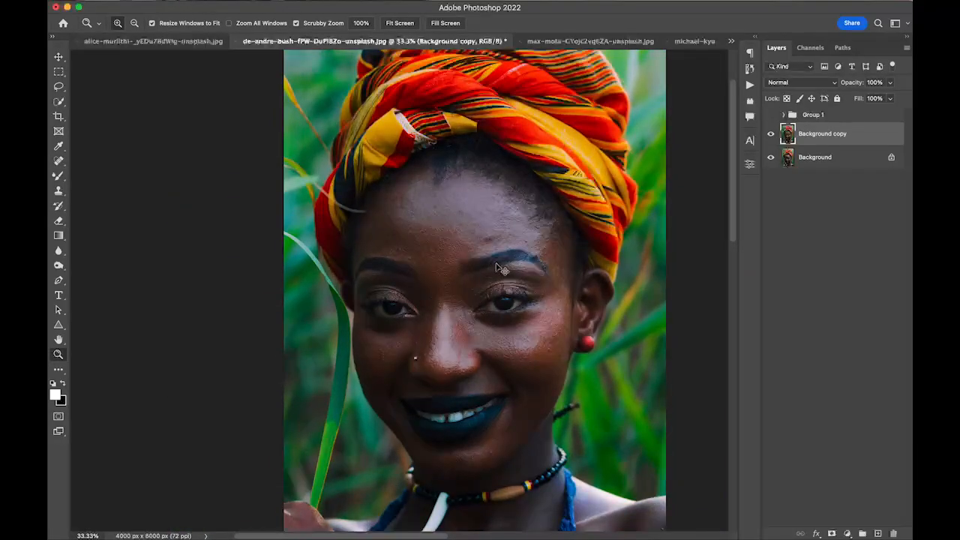
key(ctrl+e)
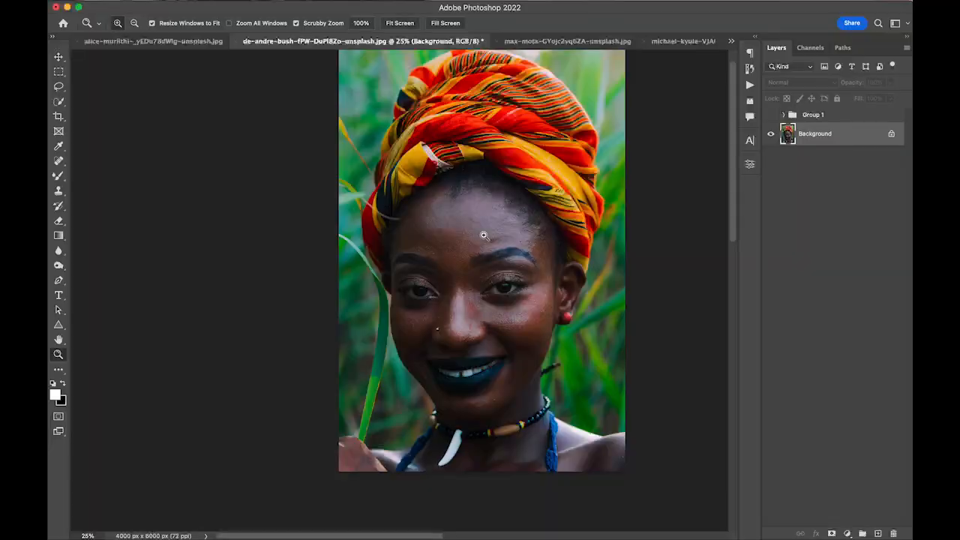
Run the Freq. Sep Action on the Background layer with a Gaussian Blur radius of 13 pixels
click(751, 87)
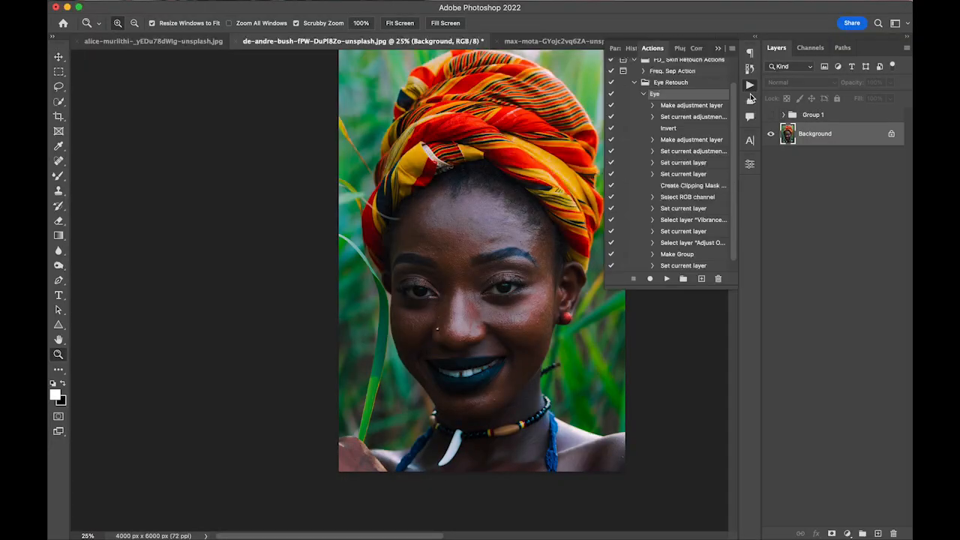
click(659, 72)
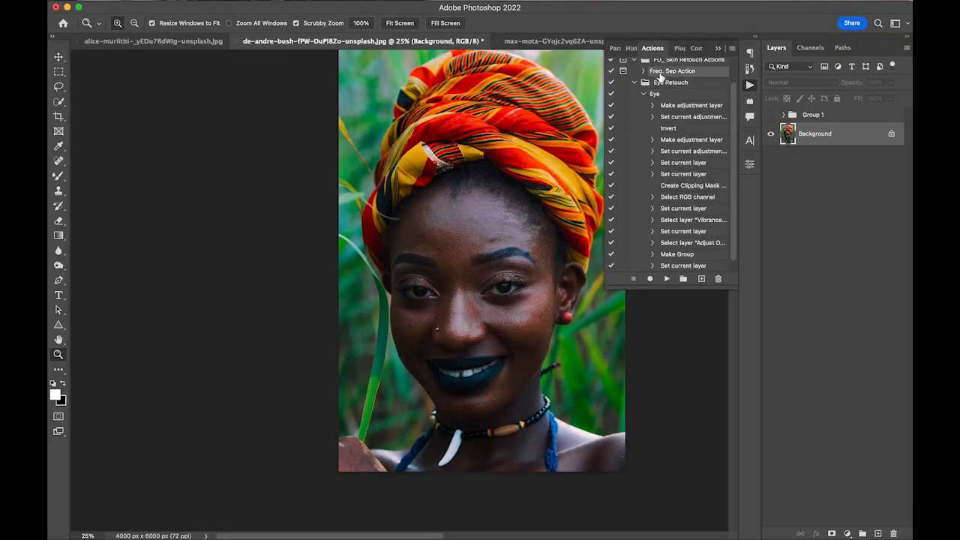
click(667, 278)
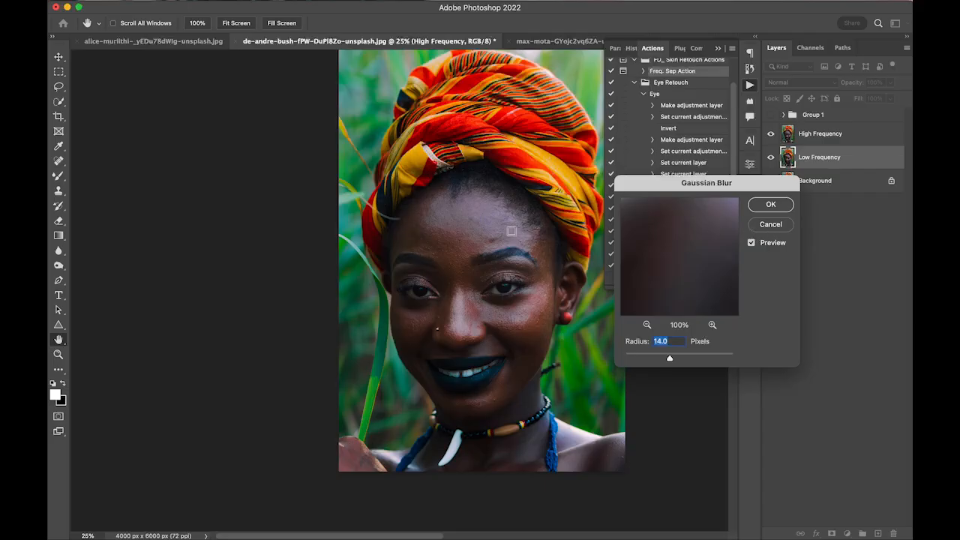
click(485, 240)
text(13)
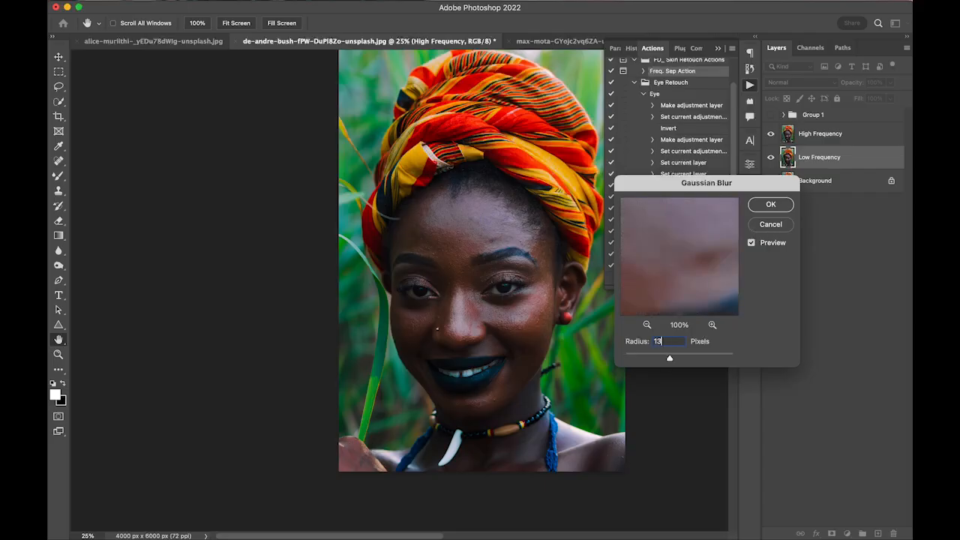
key(Return)
click(719, 48)
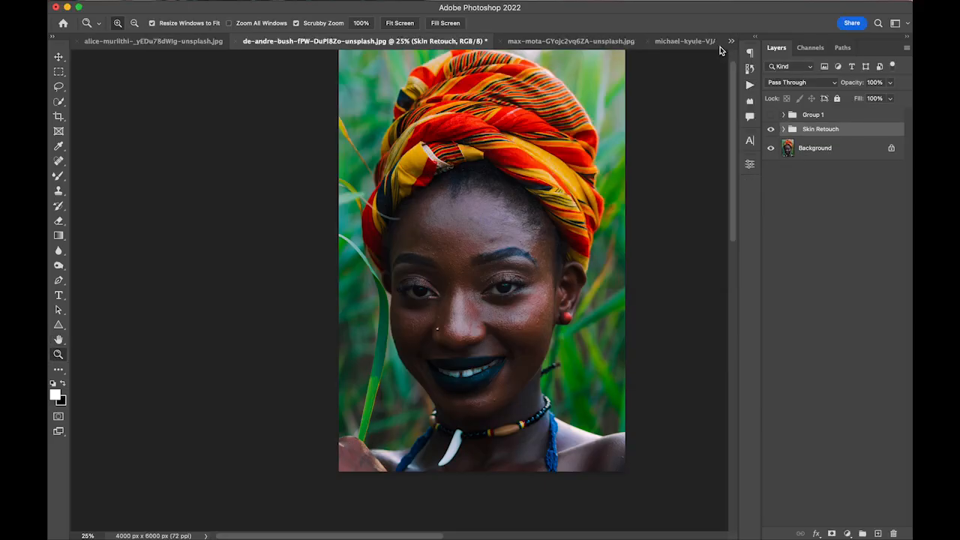
Expand the Skin Retouch group and select its Brush Here layer for work with the Mixer Brush
click(783, 130)
click(812, 180)
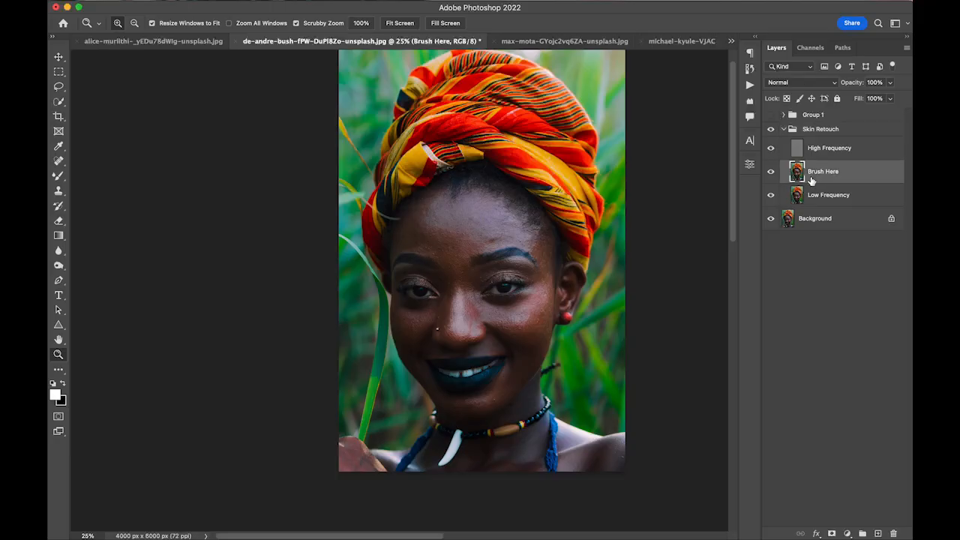
click(479, 259)
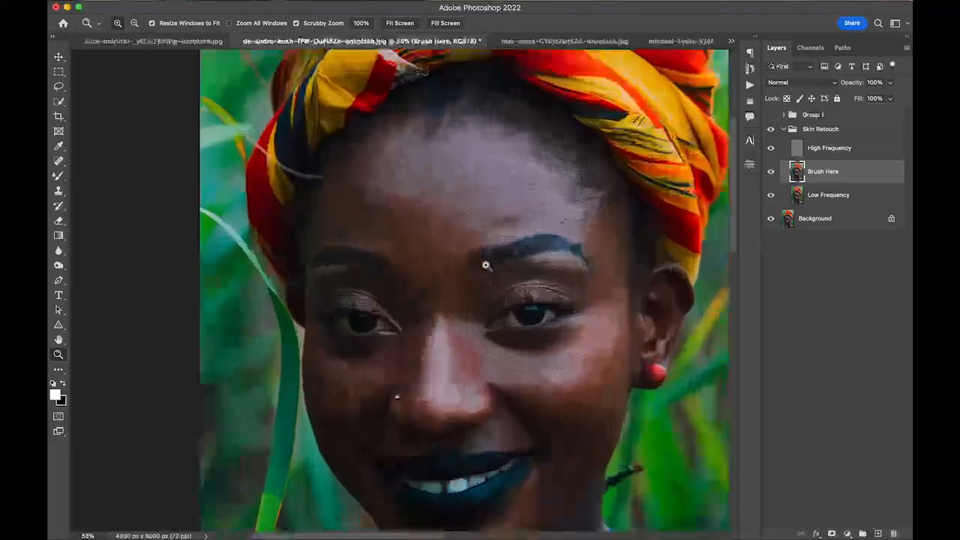
key(b)
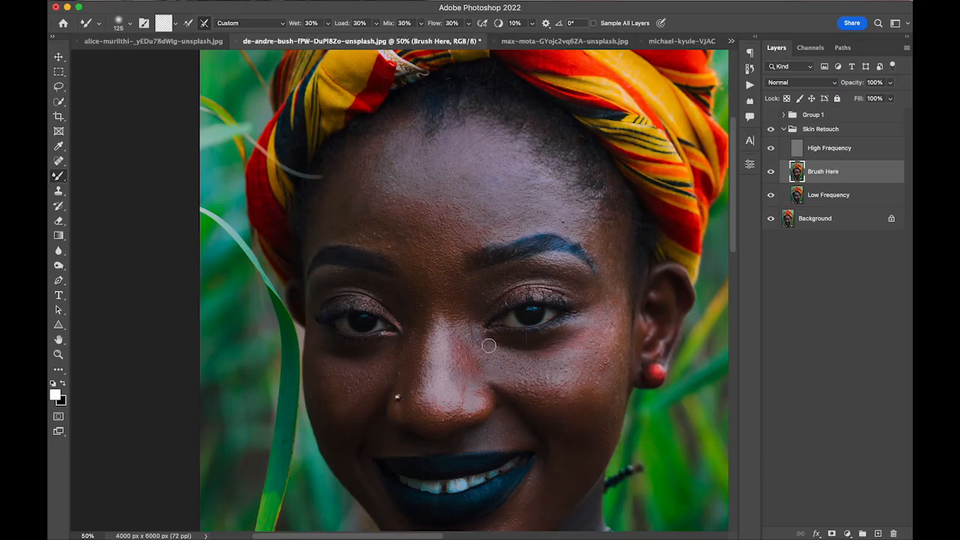
Smooth the facial skin on the Brush Here layer using the Mixer Brush at 400 px
key(z)
scroll(499, 326, down, 5)
scroll(499, 326, up, 5)
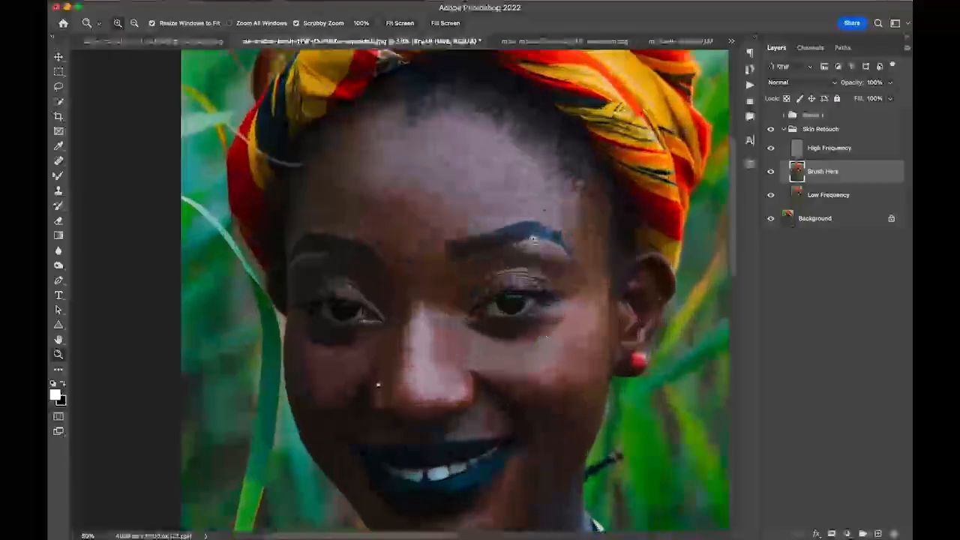
key(b)
key(bracketright)
key(bracketright)
key(bracketright)
key(bracketright)
key(bracketright)
key(bracketright)
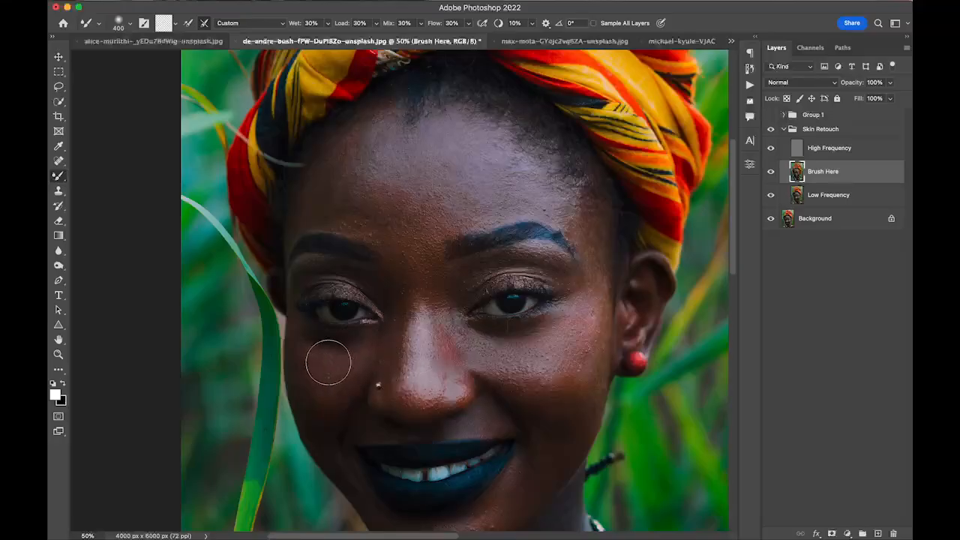
drag(518, 446, 499, 295)
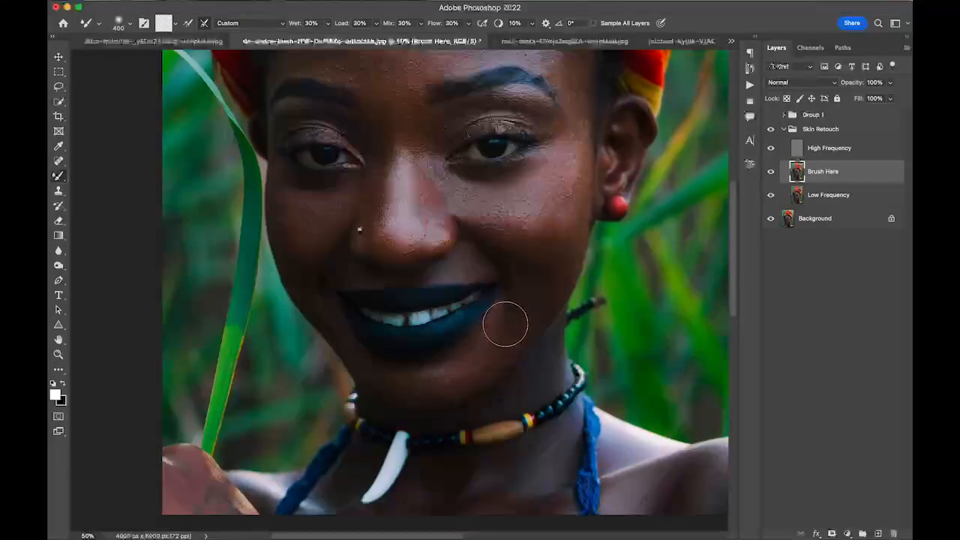
mouse_move(553, 198)
mouse_down()
mouse_move(474, 394)
mouse_move(456, 484)
mouse_up()
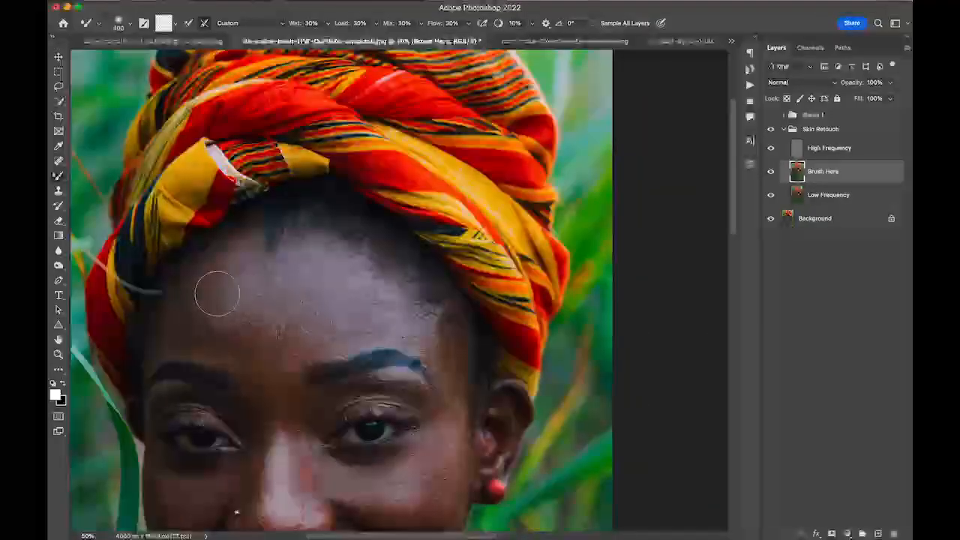
mouse_move(310, 399)
mouse_down()
mouse_move(404, 323)
mouse_move(353, 335)
mouse_move(573, 285)
mouse_up()
key(z)
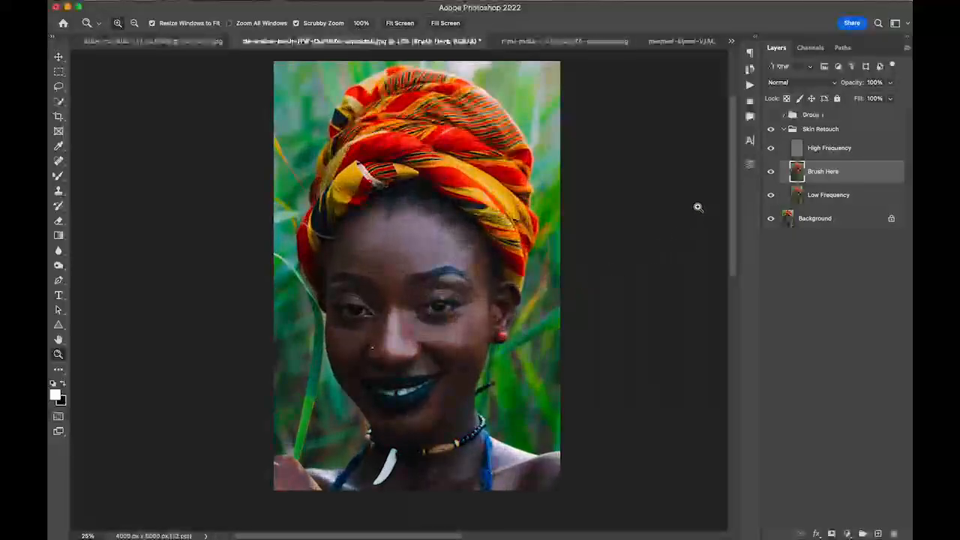
Merge the Skin Retouch group and flatten it into the Background layer
click(837, 133)
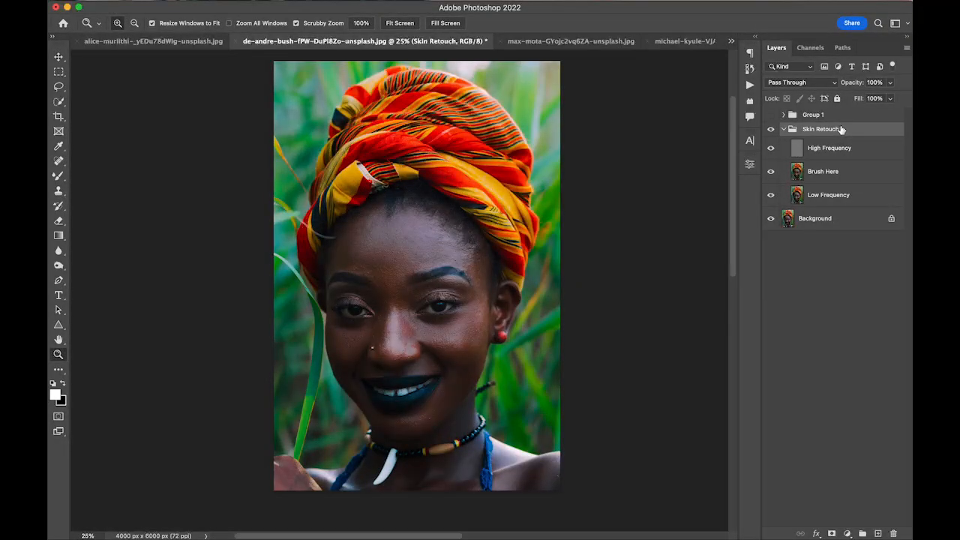
key(super+e)
key(super+e)
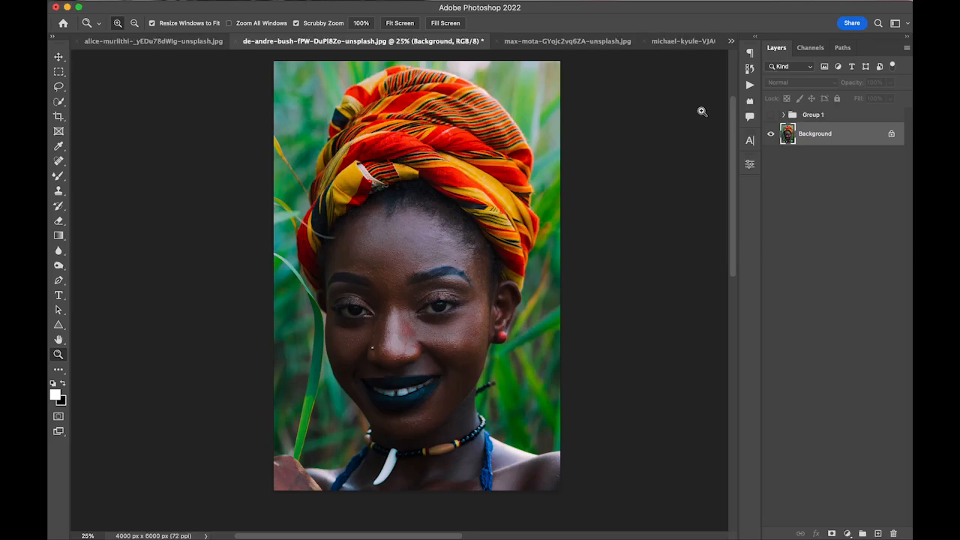
Undo the skin smoothing, frequency separation and merges back to the separate healed Background copy layer
click(454, 362)
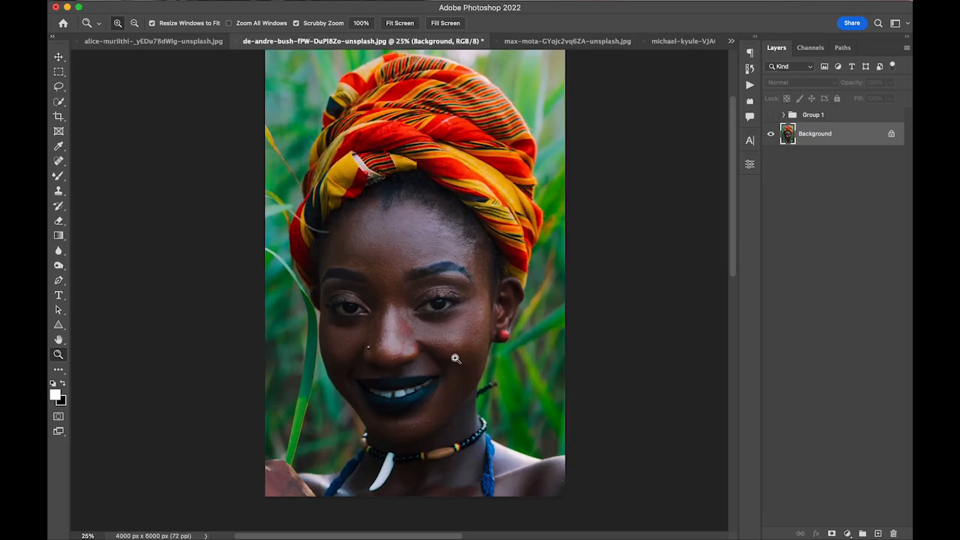
click(417, 337)
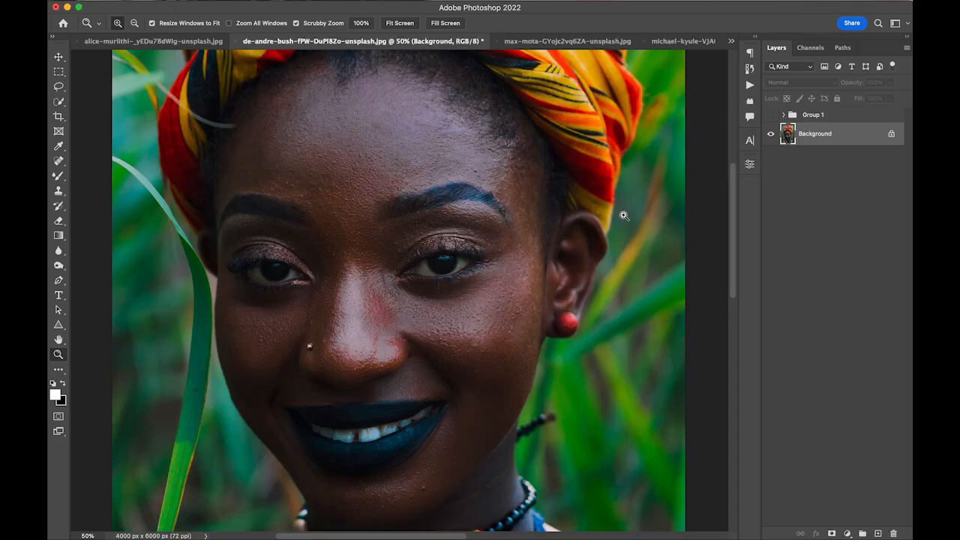
key(super+F2)
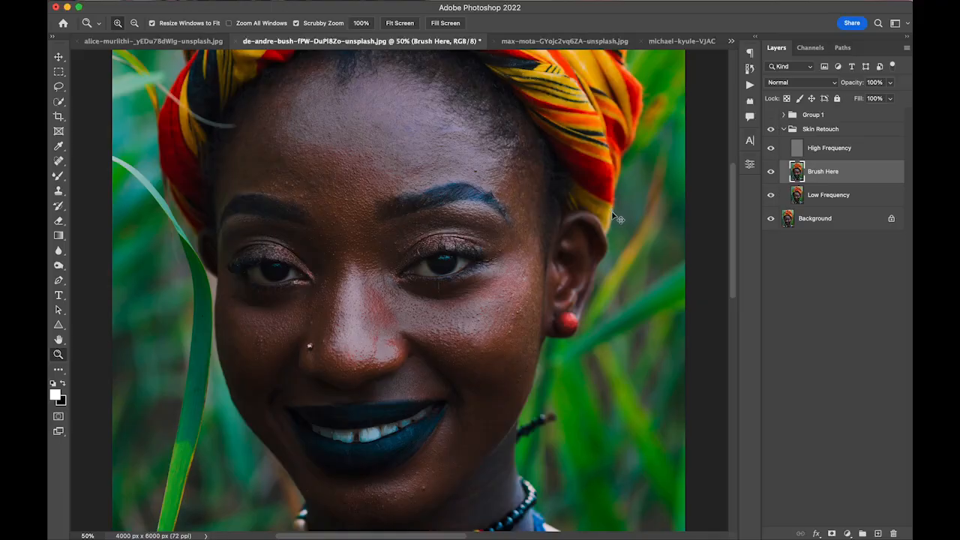
key(super+z)
key(super+z)
key(super+z)
key(super+z)
key(super+z)
key(super+z)
key(super+z)
key(super+z)
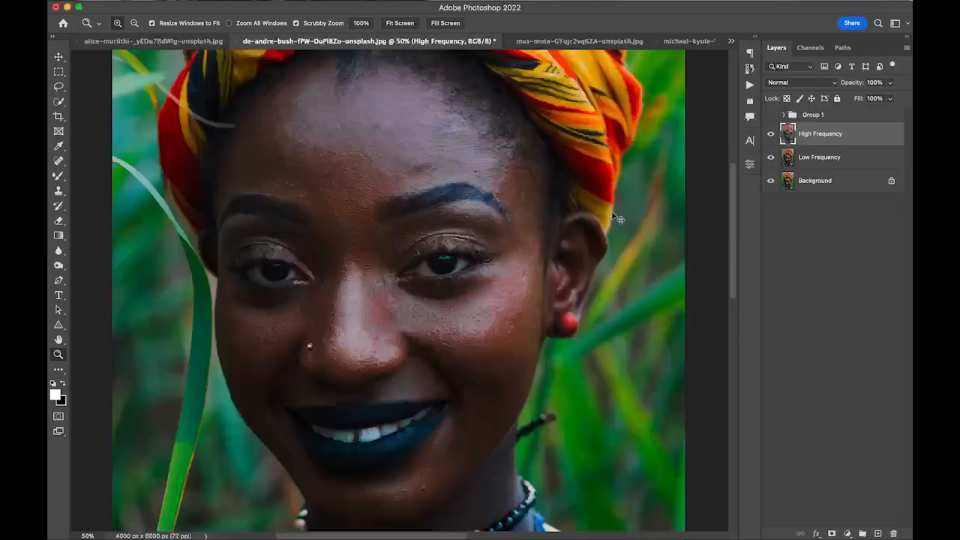
key(super+z)
key(super+z)
key(super+z)
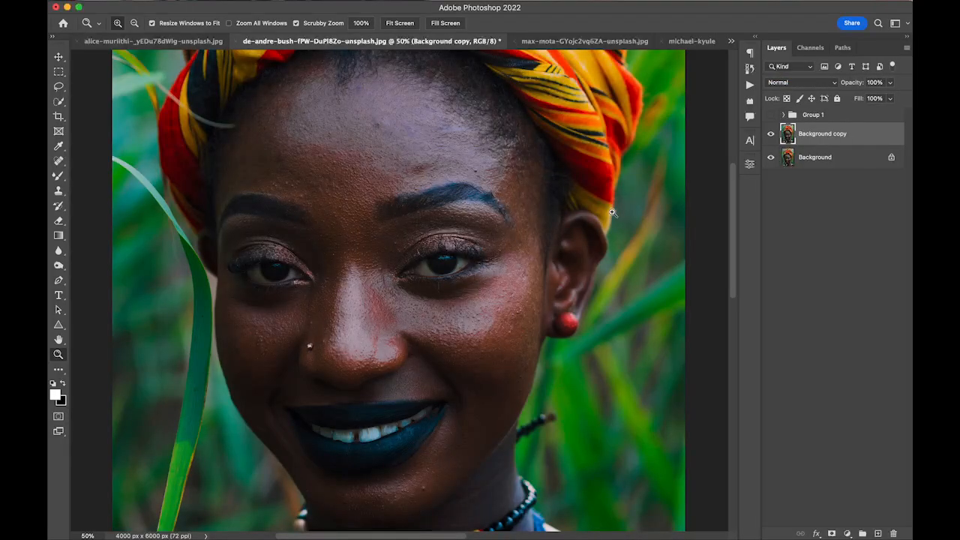
drag(324, 261, 317, 263)
click(323, 265)
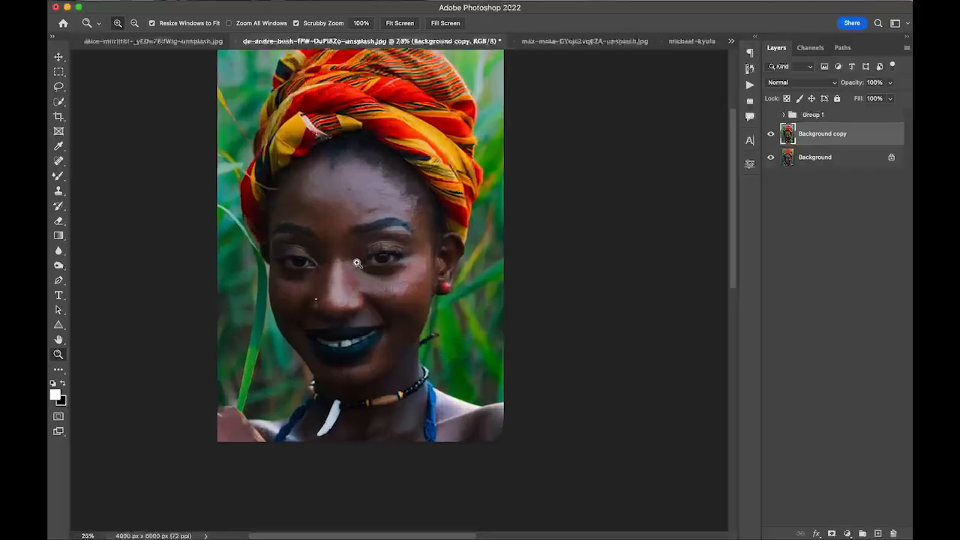
Delete the healed Background copy layer above the Background
click(354, 262)
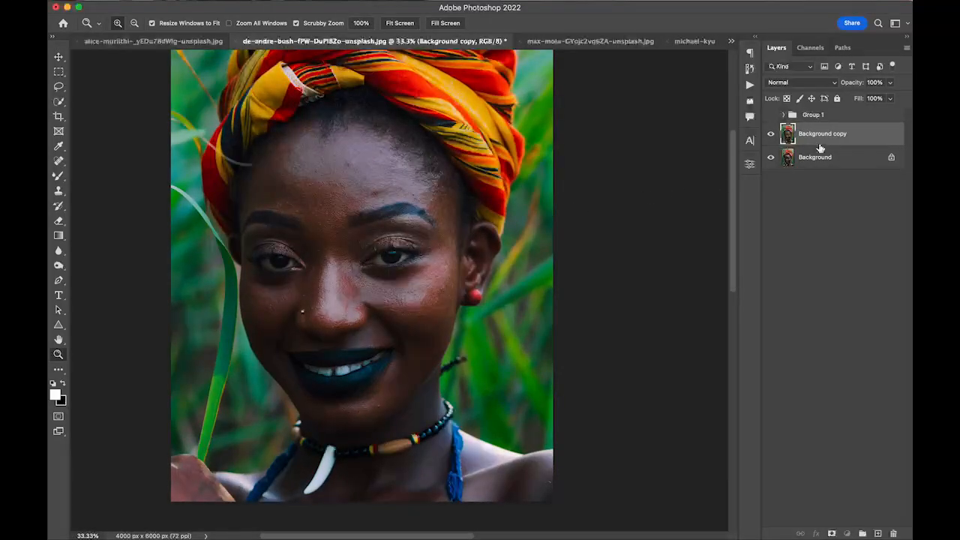
key(Delete)
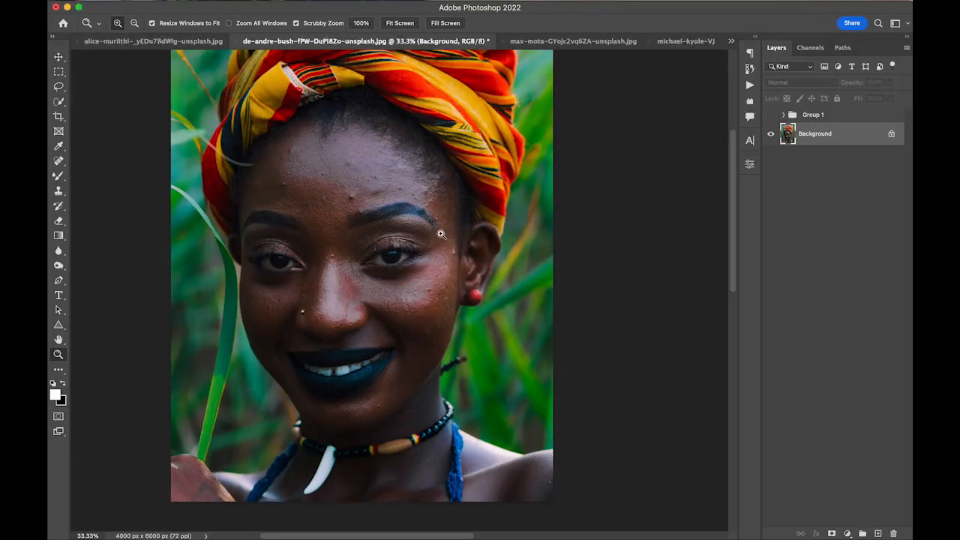
key(super+j)
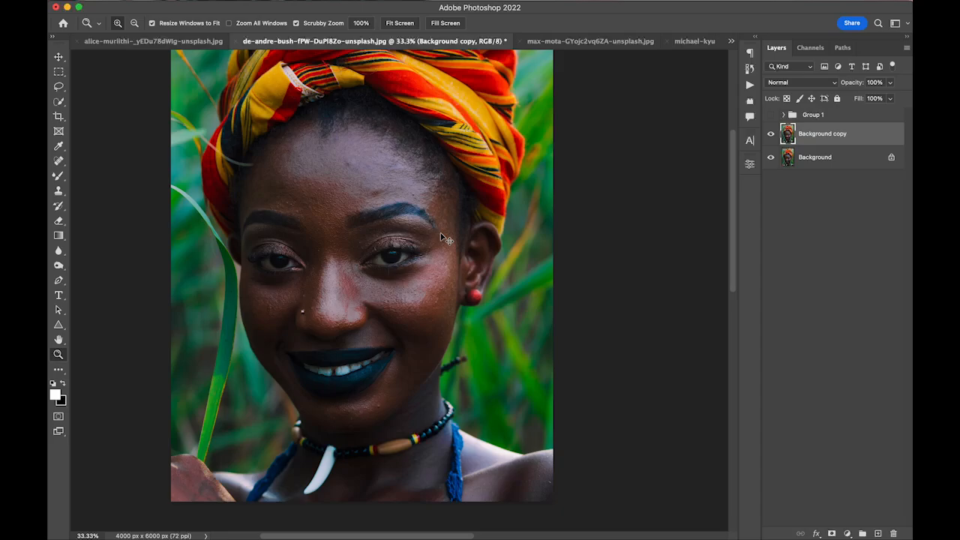
key(super+z)
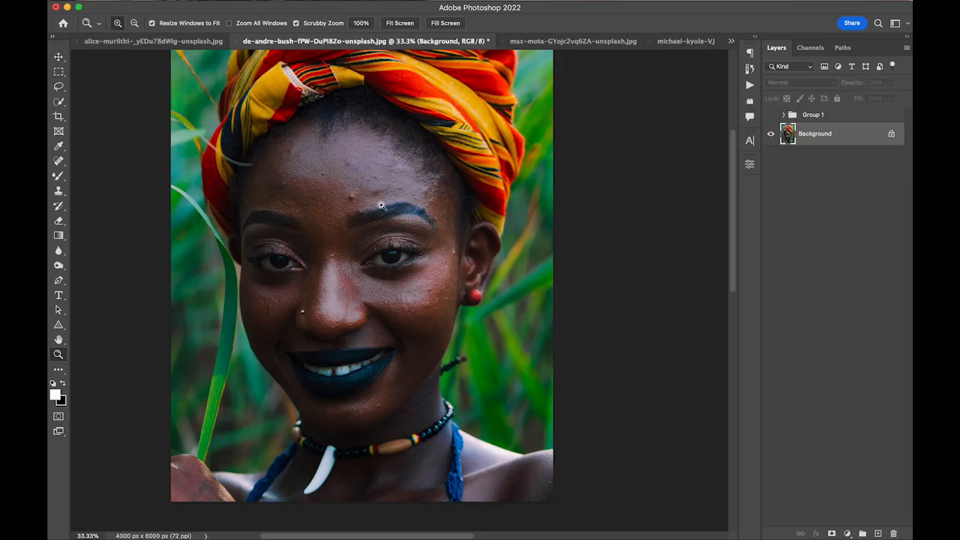
Make Group 1 visible above the Background and examine the finished portrait
drag(382, 202, 429, 231)
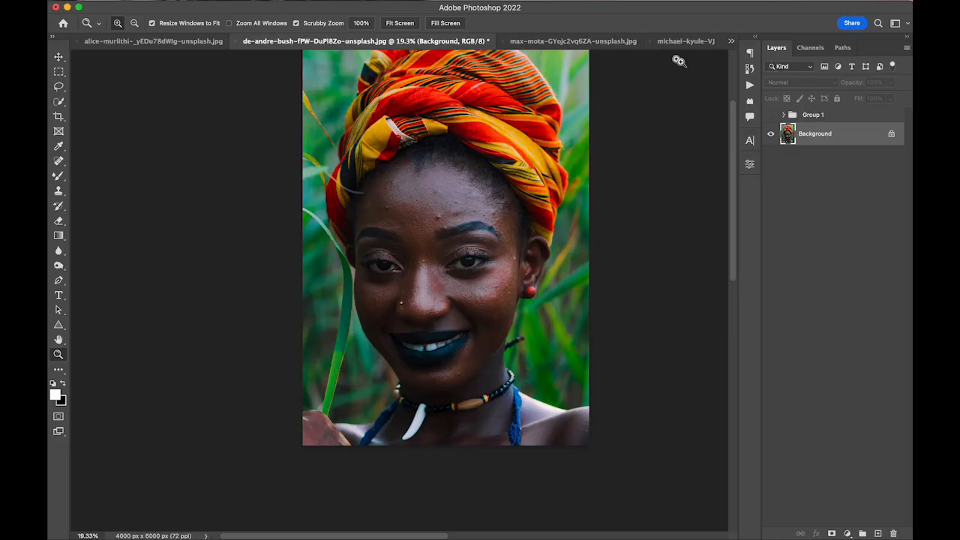
click(510, 212)
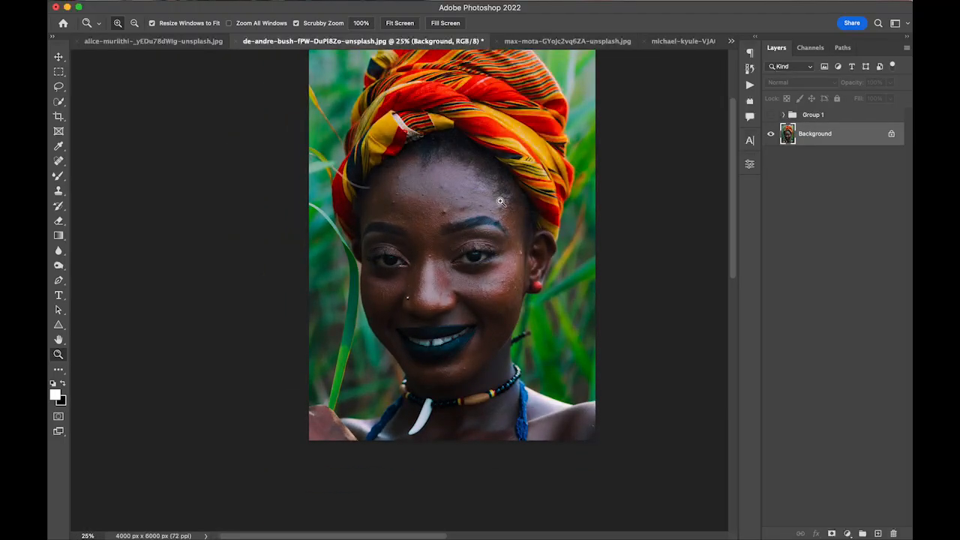
click(771, 116)
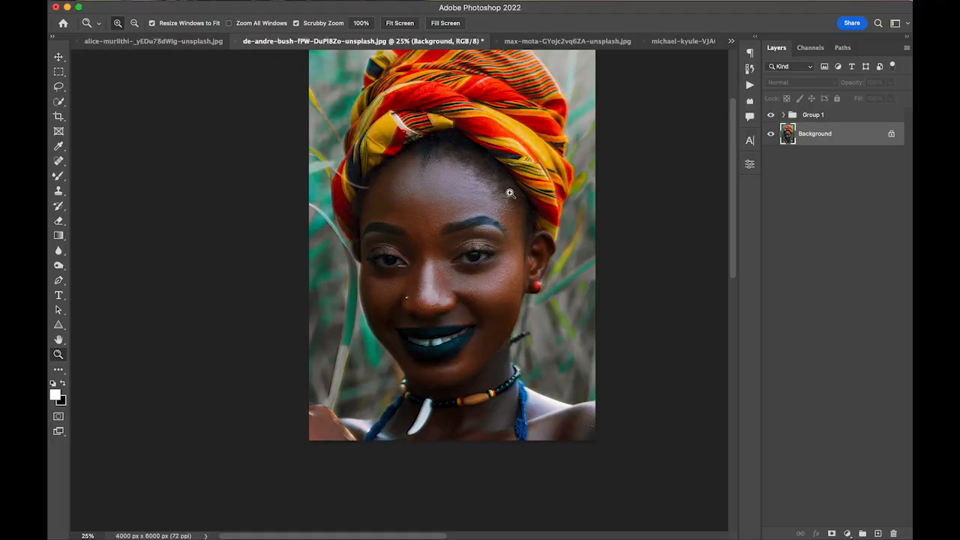
drag(526, 177, 482, 225)
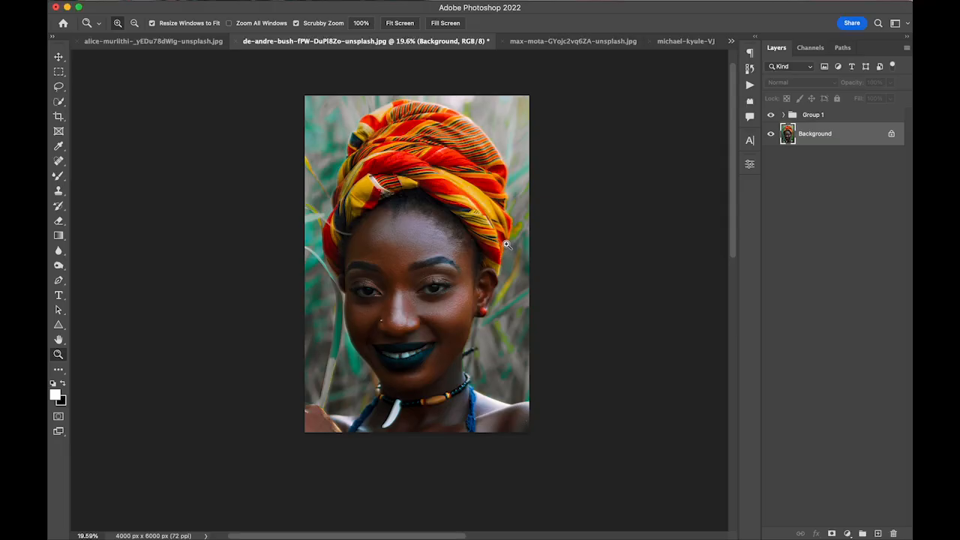
click(491, 252)
mouse_move(382, 267)
mouse_down()
mouse_move(417, 224)
mouse_move(371, 271)
mouse_move(382, 263)
mouse_up()
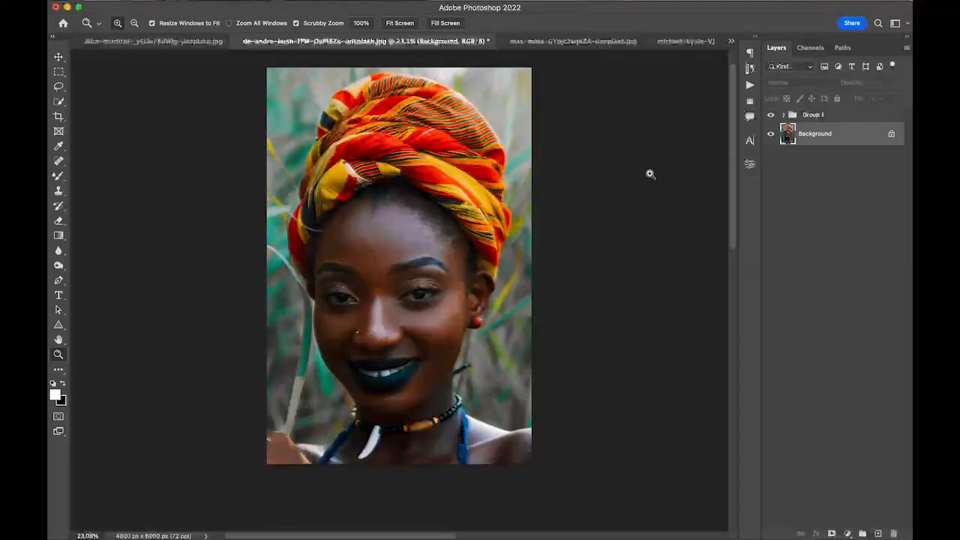
drag(479, 220, 445, 236)
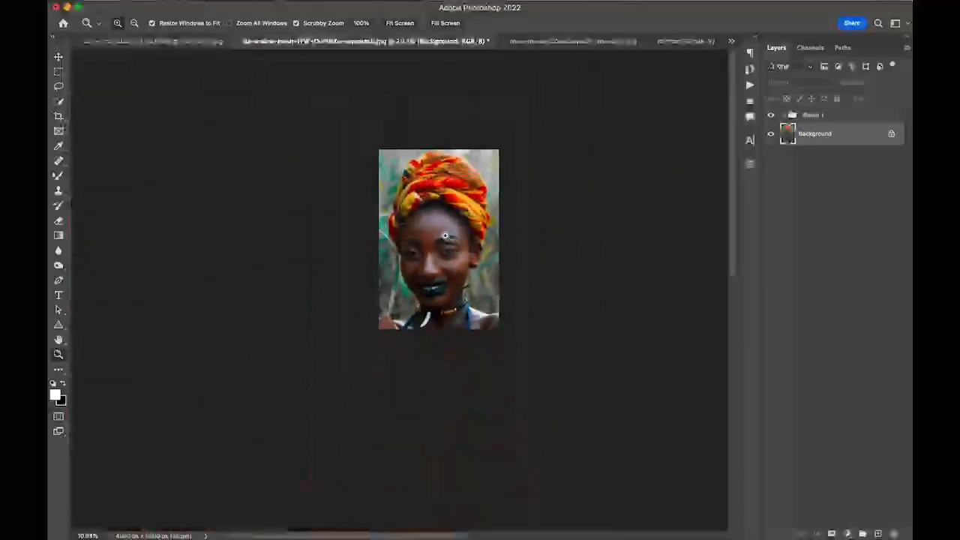
triple_click(446, 236)
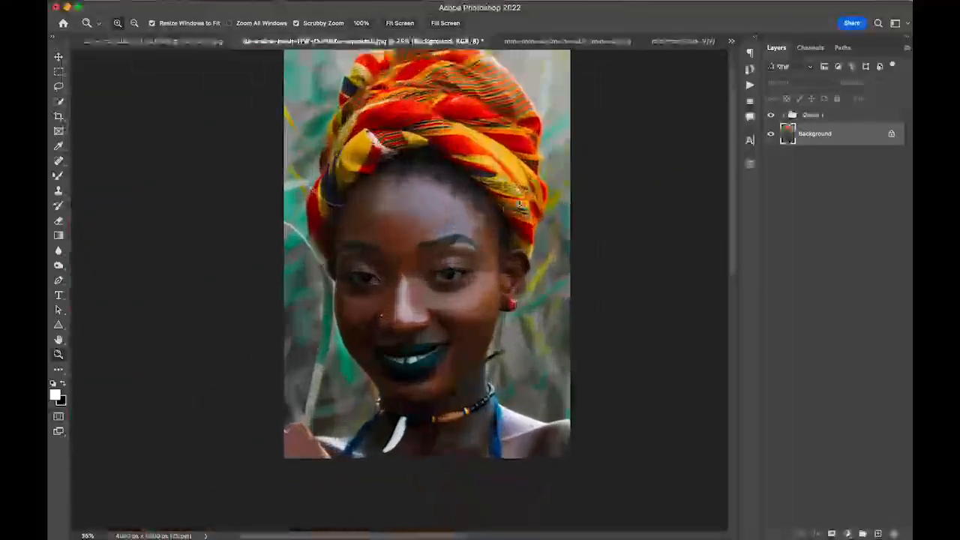
Expand Group 1 and hide all of its contents, from Levels 1 down to the Blemish layer
click(783, 115)
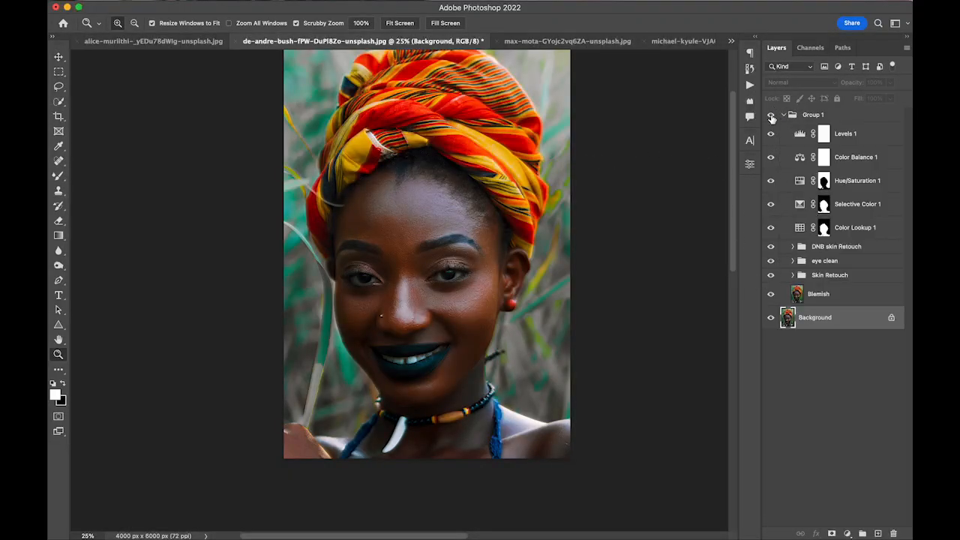
drag(771, 133, 770, 295)
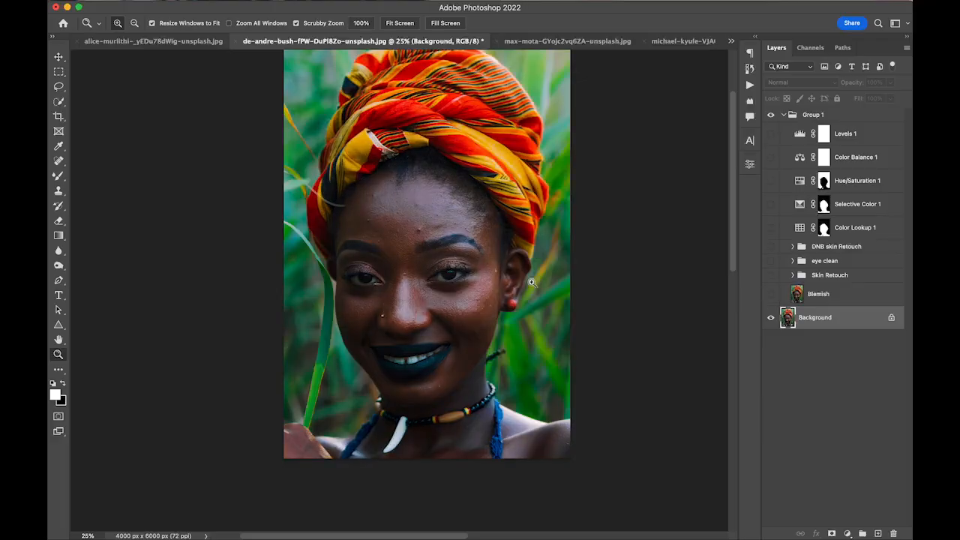
scroll(457, 256, up, 3)
scroll(495, 329, down, 7)
scroll(464, 334, up, 4)
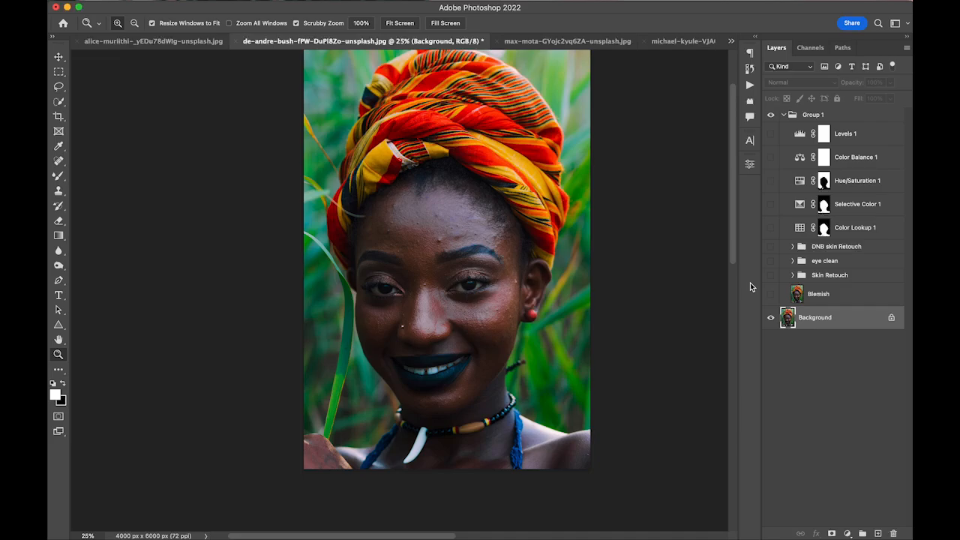
Select the Blemish layer in Group 1 and make it visible
right_click(800, 330)
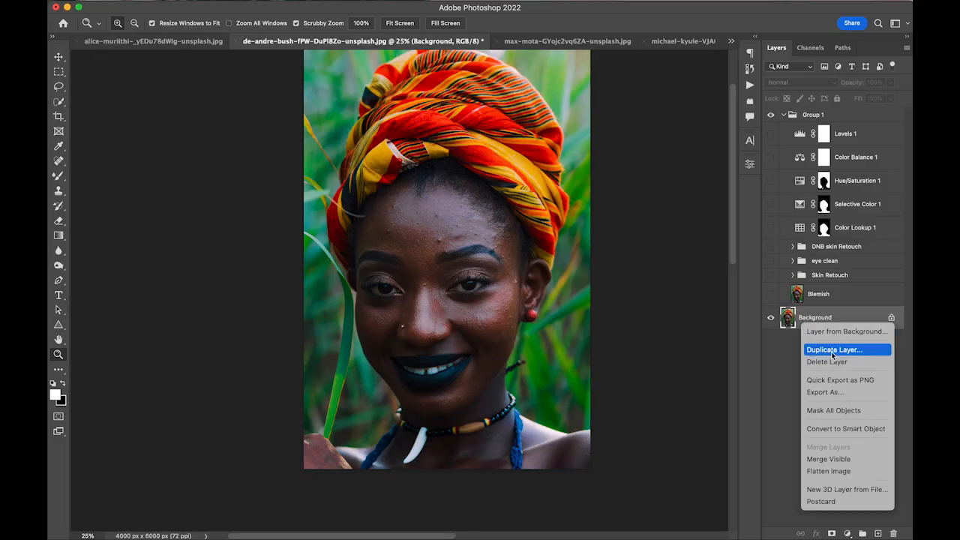
click(782, 358)
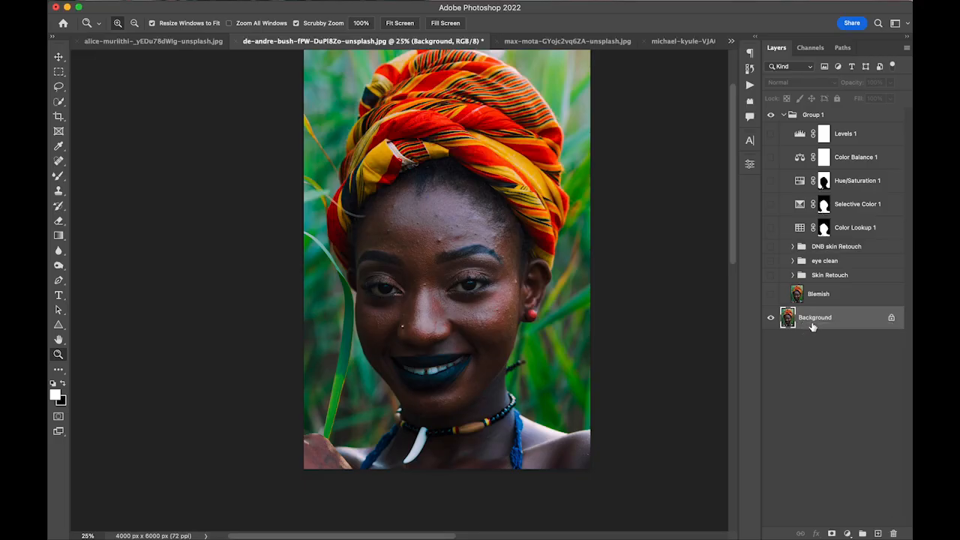
click(815, 298)
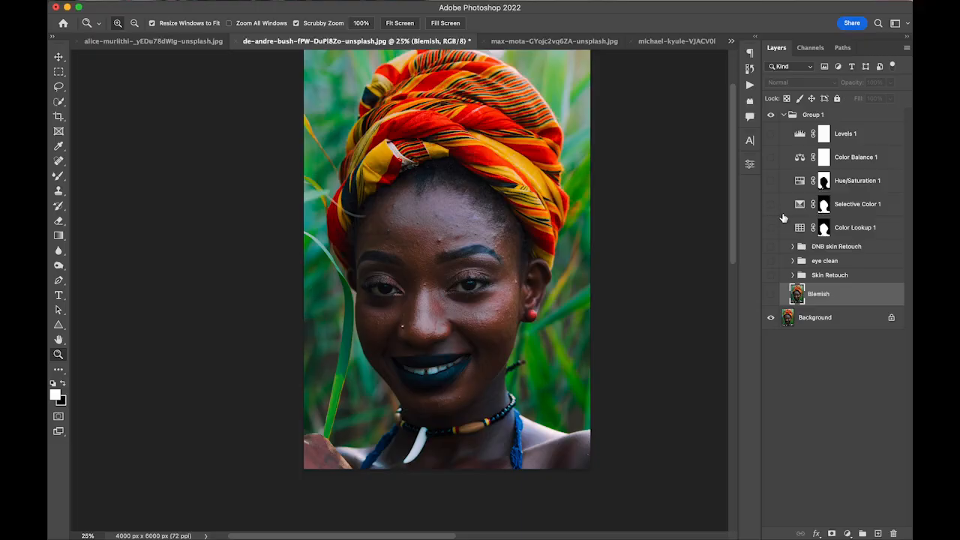
click(770, 294)
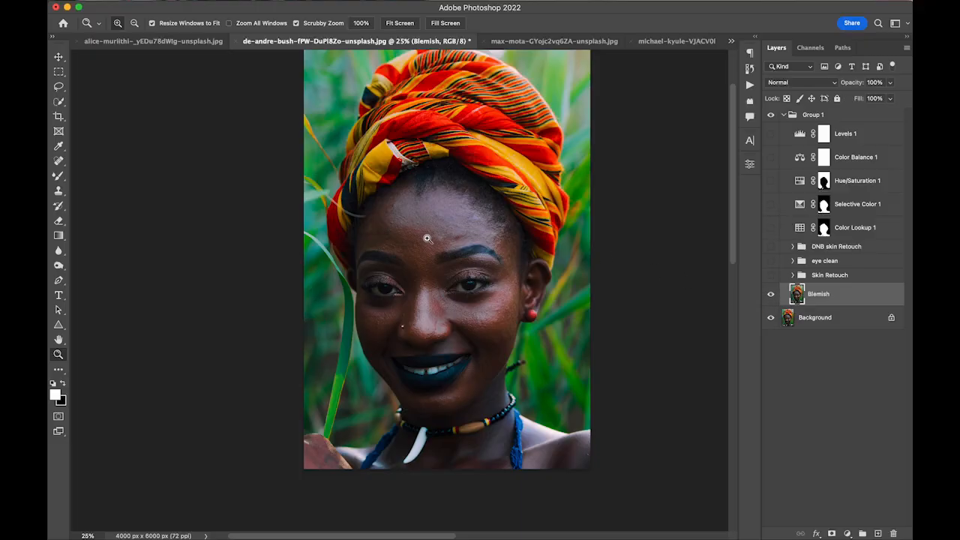
Compare the portrait with and without the Blemish layer by toggling its visibility, leaving it shown
click(771, 297)
click(771, 297)
click(771, 297)
click(771, 297)
click(771, 301)
click(771, 301)
click(771, 300)
click(771, 300)
click(772, 300)
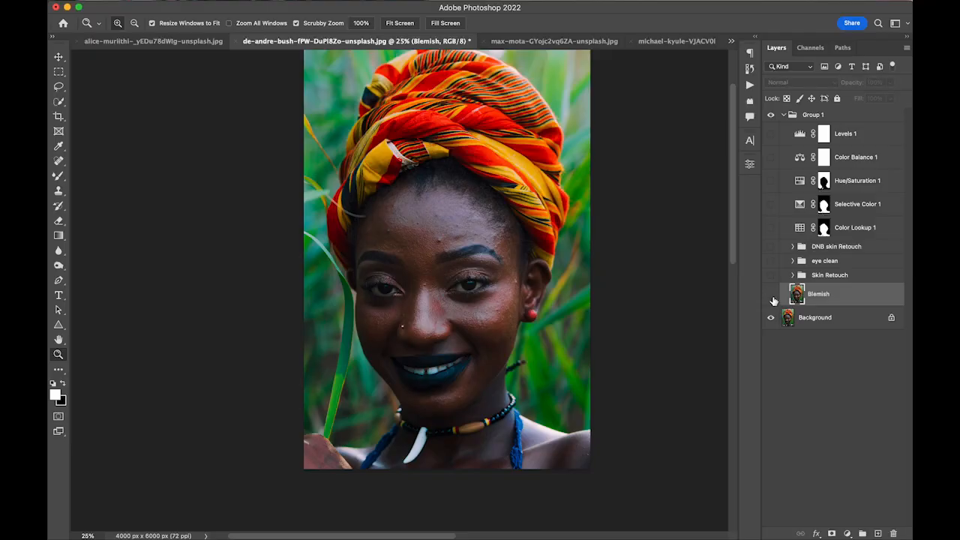
click(772, 301)
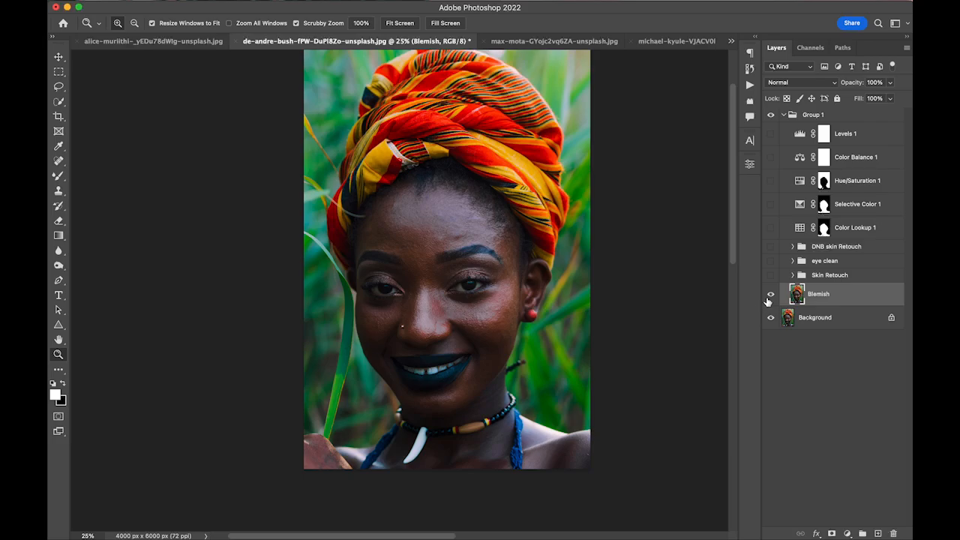
Select the Skin Retouch group, make it visible and expand it
click(815, 318)
click(828, 301)
click(829, 277)
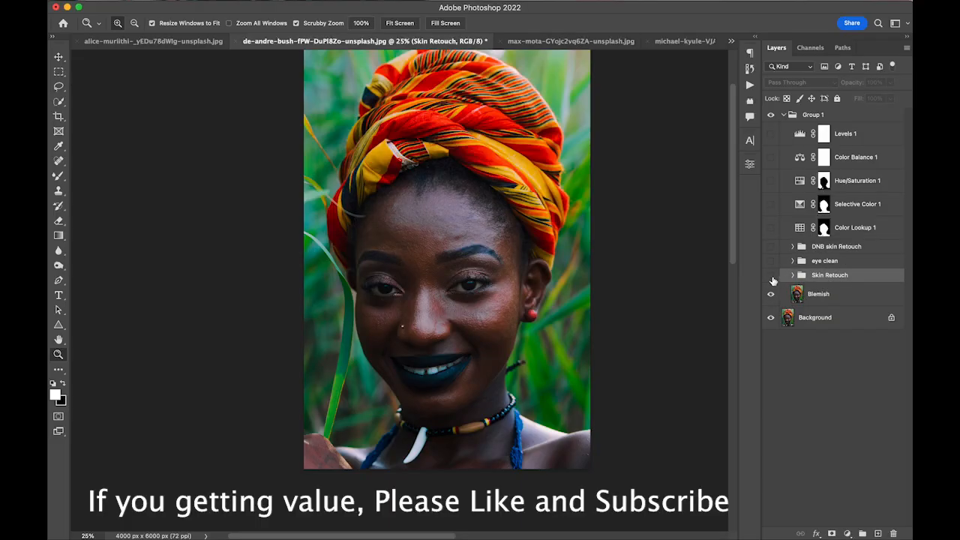
click(771, 276)
click(794, 275)
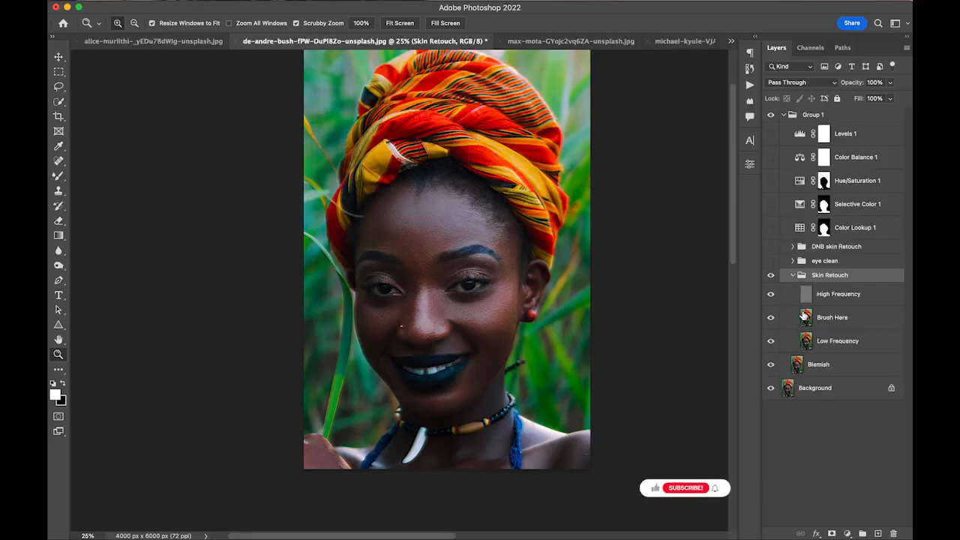
Go through the High Frequency, Brush Here and Low Frequency layers of Skin Retouch, ending with Brush Here selected
click(820, 318)
click(826, 296)
click(826, 330)
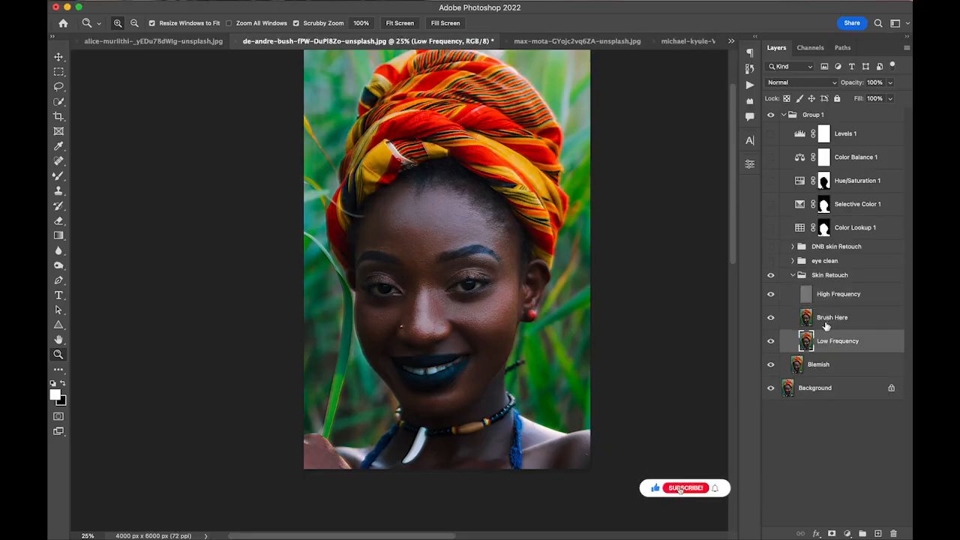
click(825, 318)
click(826, 294)
click(826, 318)
Compare the facial skin with and without the Skin Retouch group by toggling its visibility, leaving it shown
click(771, 276)
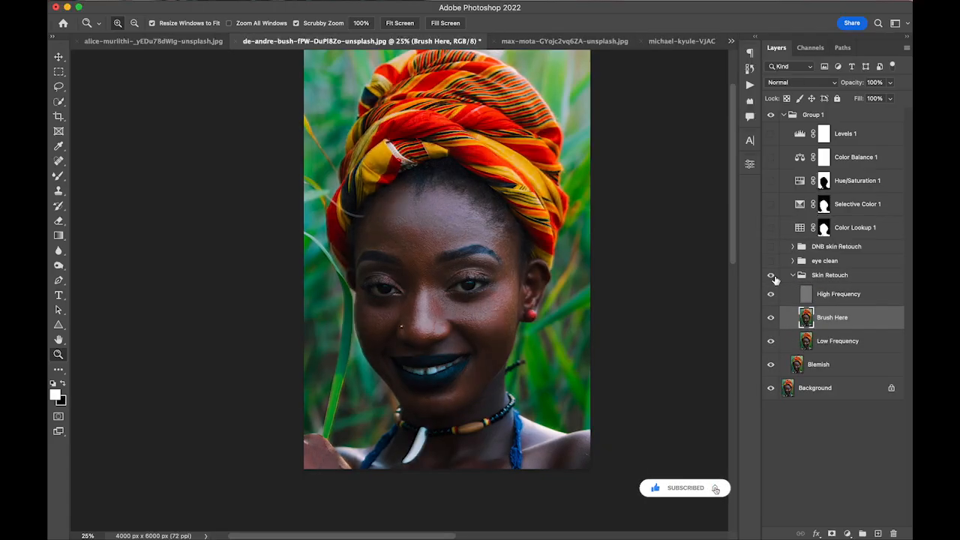
click(772, 276)
click(772, 277)
click(772, 276)
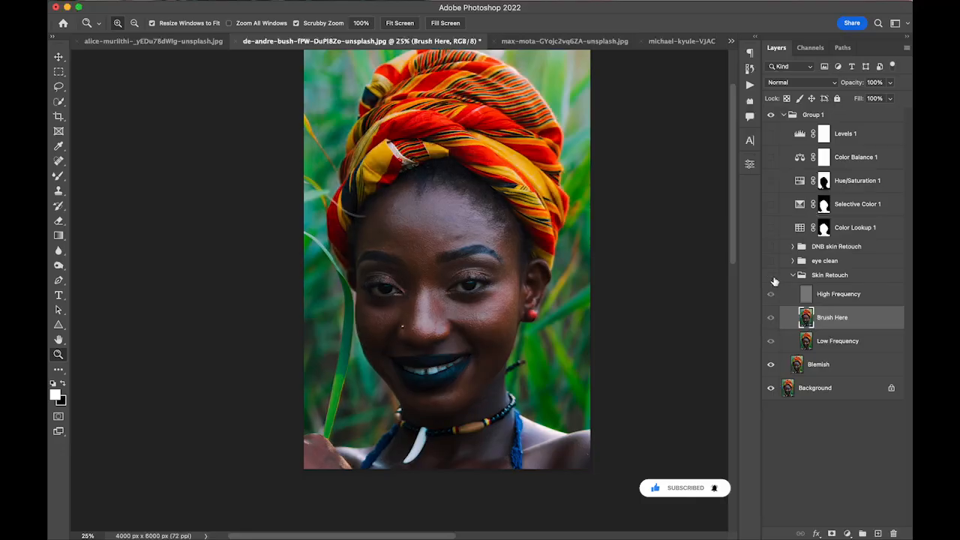
click(772, 276)
click(772, 276)
click(772, 276)
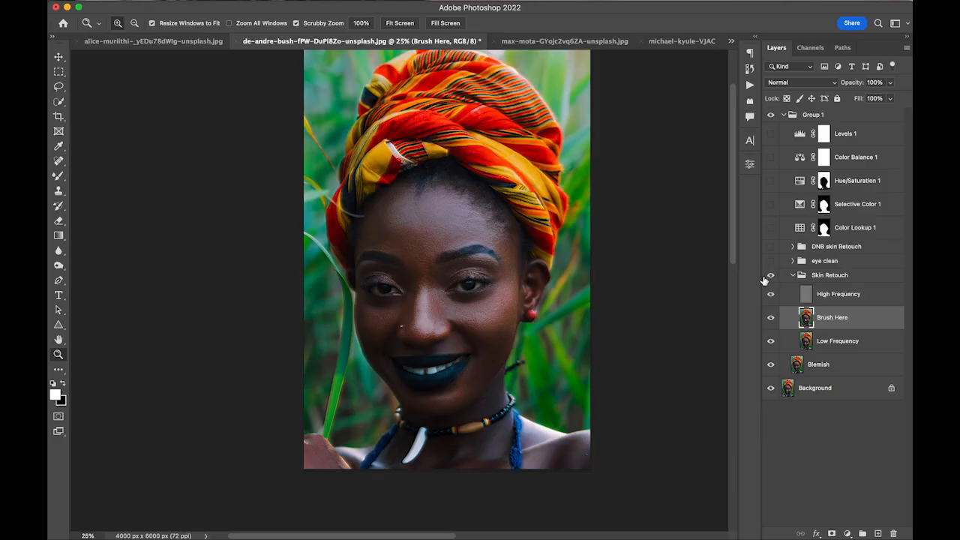
mouse_move(512, 268)
mouse_down()
mouse_move(530, 247)
mouse_move(521, 266)
mouse_up()
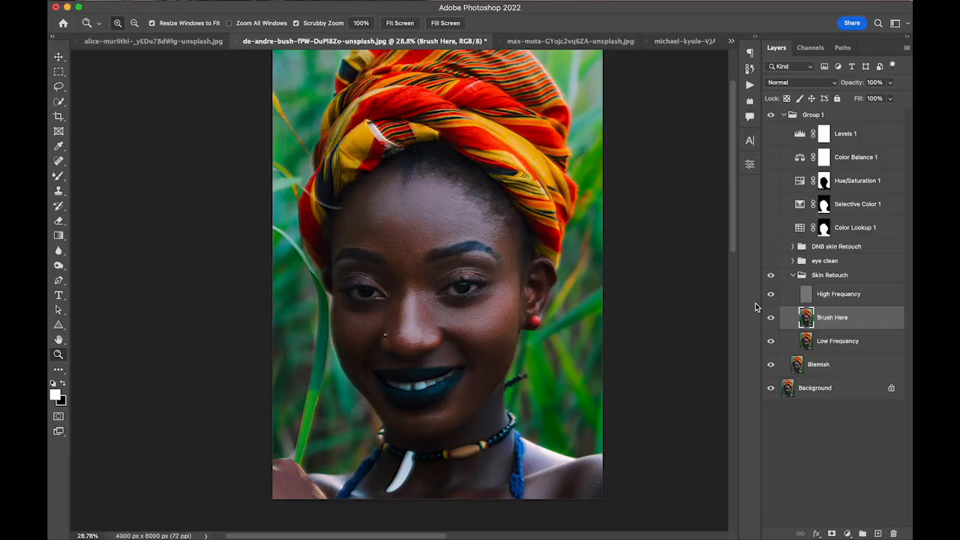
click(770, 276)
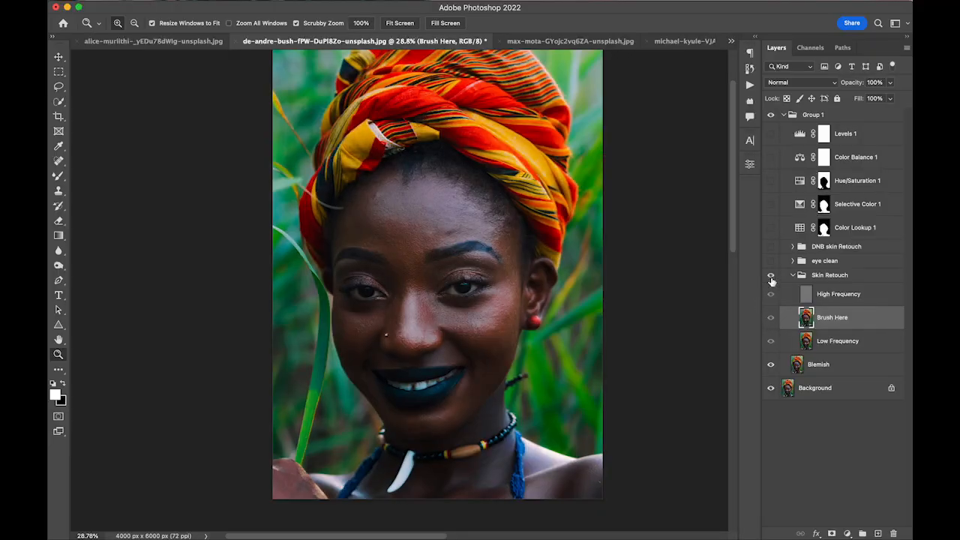
click(771, 278)
click(772, 278)
click(771, 277)
click(771, 279)
click(772, 277)
drag(558, 282, 539, 292)
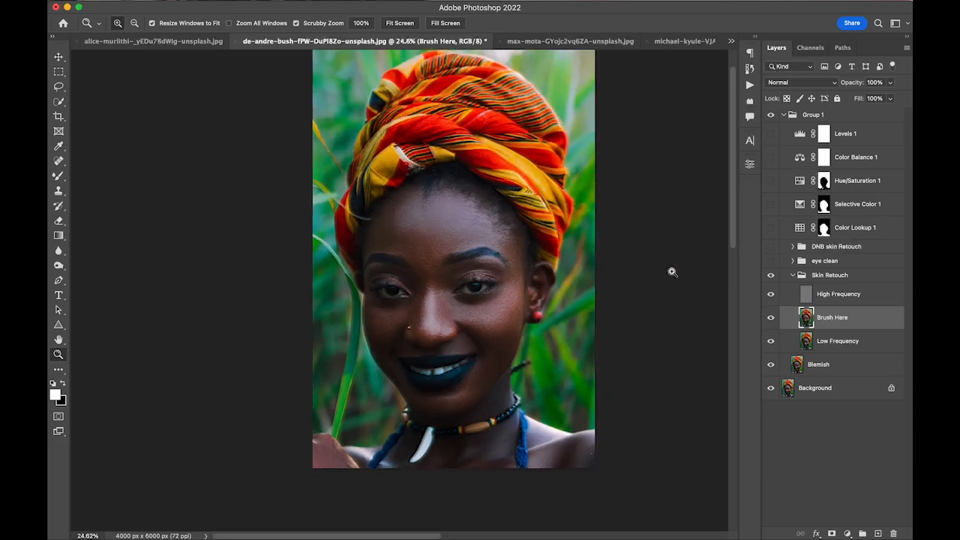
click(793, 275)
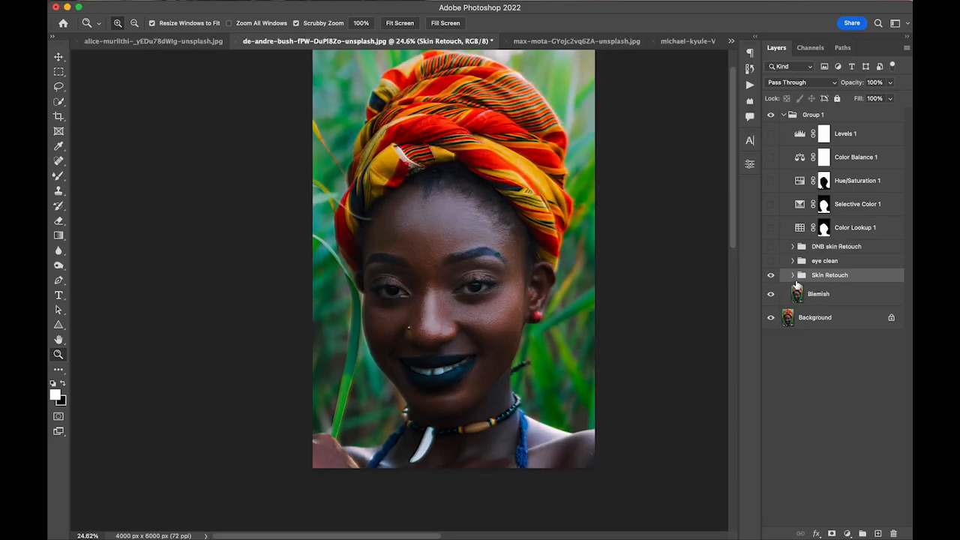
click(771, 276)
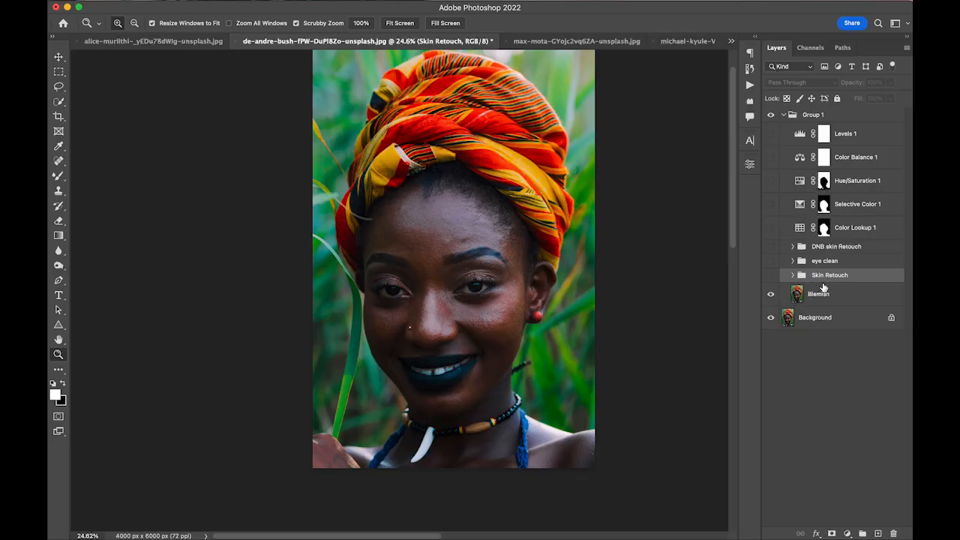
click(793, 275)
click(794, 277)
double_click(802, 276)
click(863, 285)
double_click(799, 276)
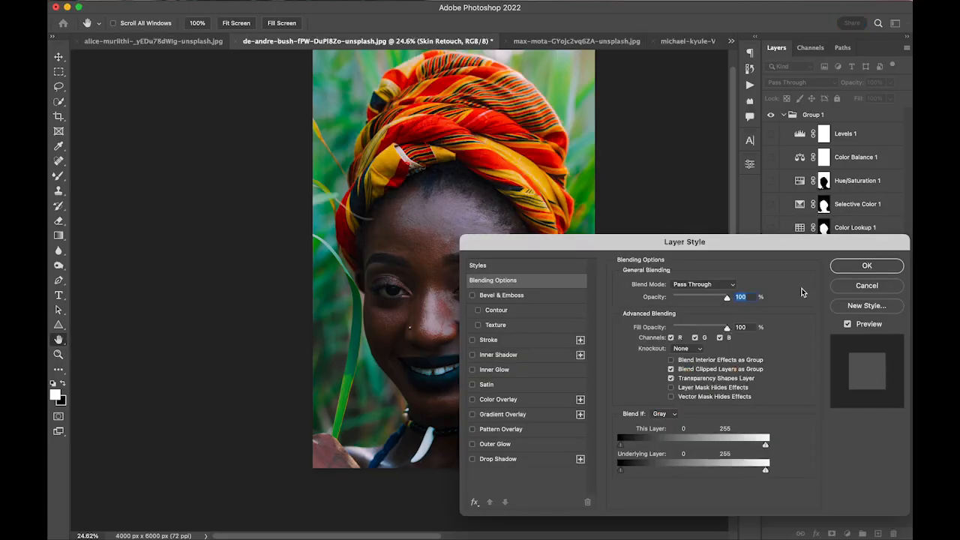
click(856, 285)
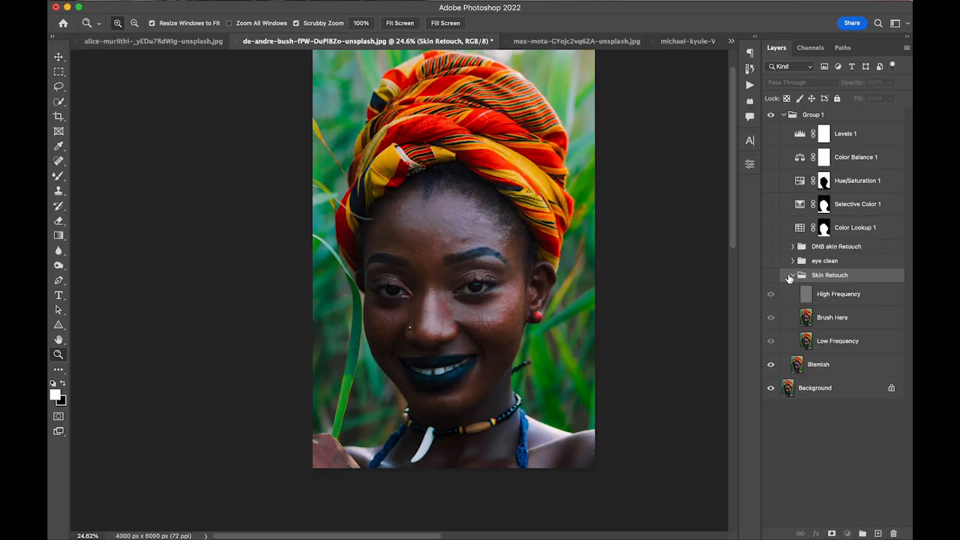
Collapse the Skin Retouch group, make it, eye clean and DNB skin Retouch visible, and select DNB skin Retouch
click(771, 276)
click(793, 276)
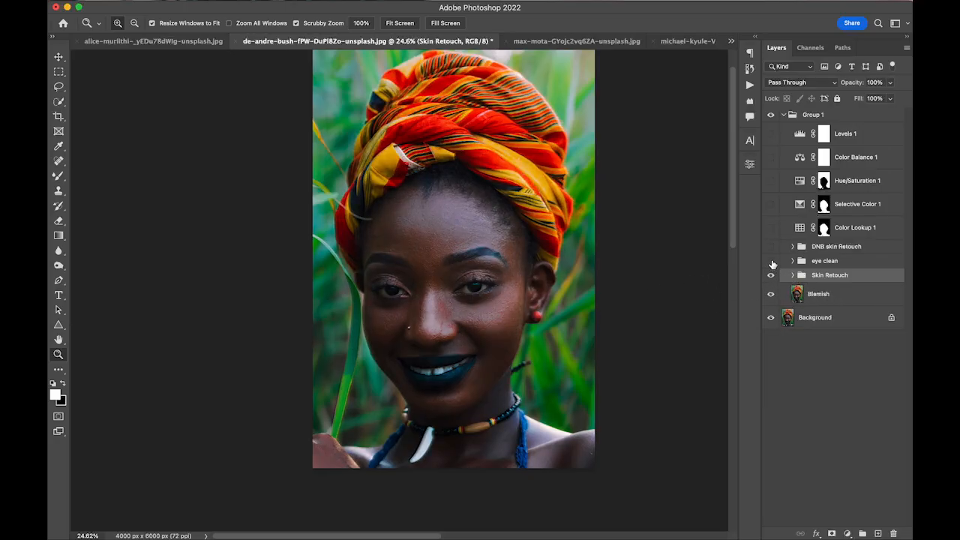
click(770, 261)
click(770, 260)
click(771, 247)
click(809, 252)
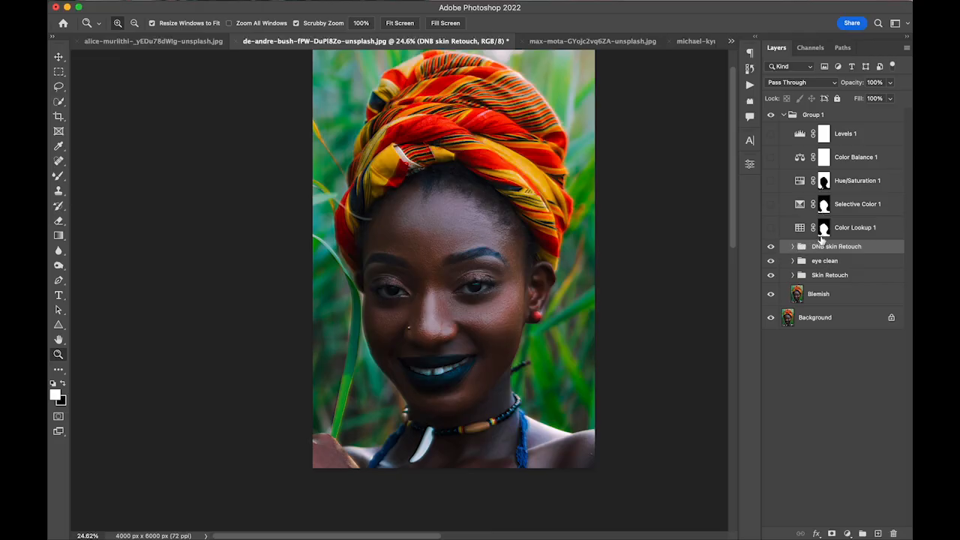
Make the Color Lookup 1 and Selective Color 1 adjustment layers visible, ending with Selective Color 1 selected
drag(596, 223, 580, 239)
click(770, 228)
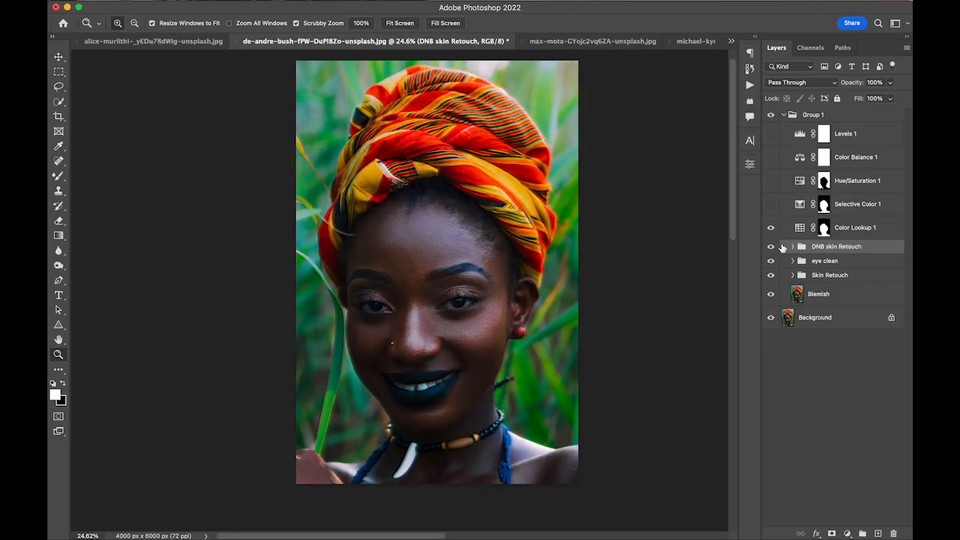
click(799, 235)
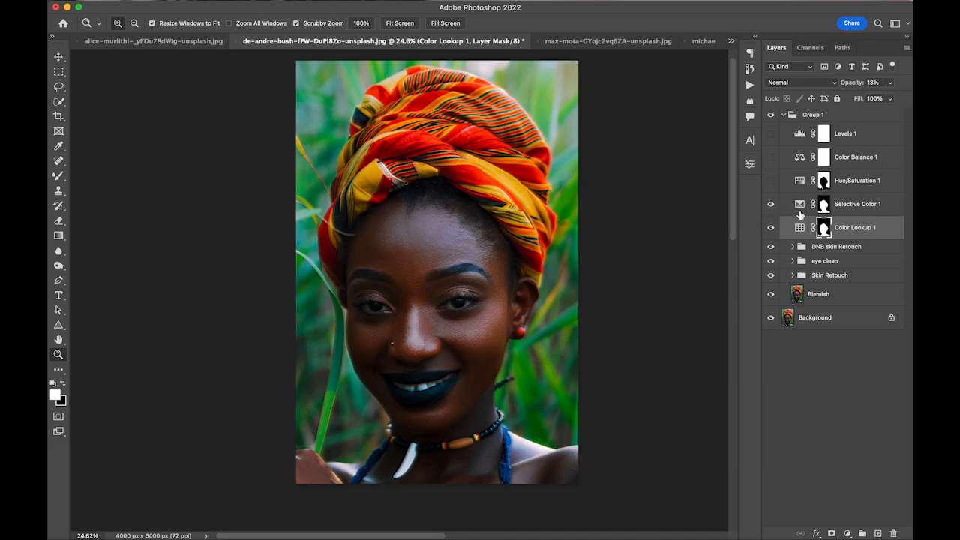
click(801, 214)
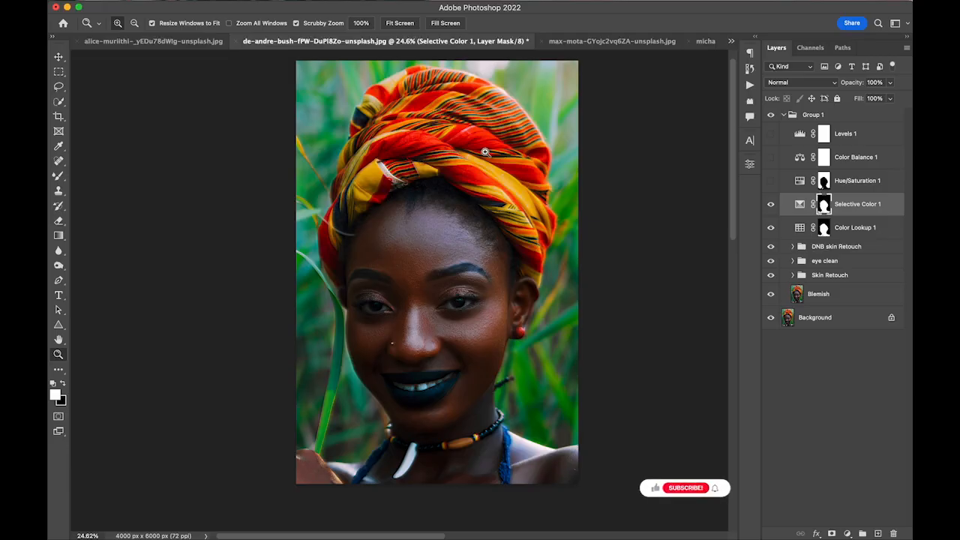
Make the Hue/Saturation 1, Color Balance 1 and Levels 1 adjustment layers visible
click(770, 181)
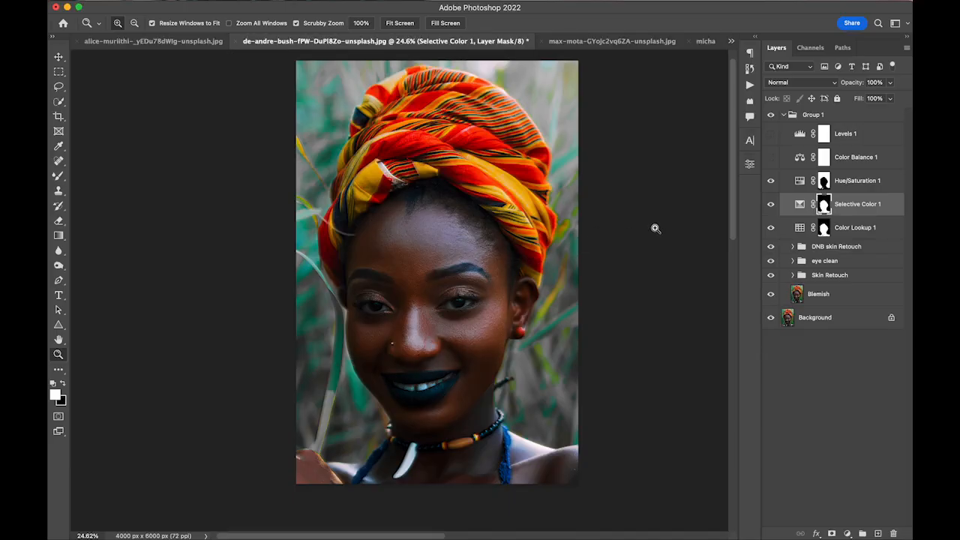
click(772, 160)
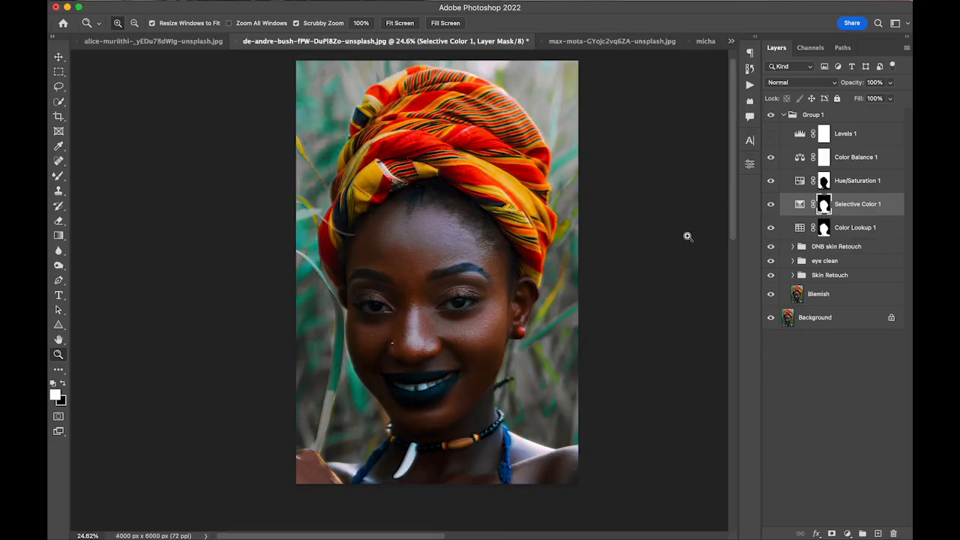
click(773, 135)
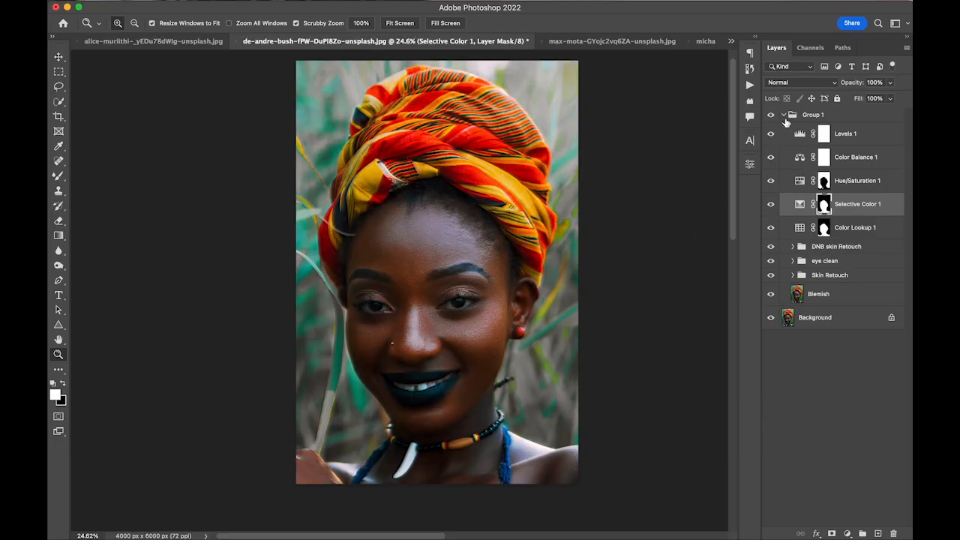
Collapse Group 1 and compare the portrait with and without it by toggling its visibility, leaving it shown
click(783, 117)
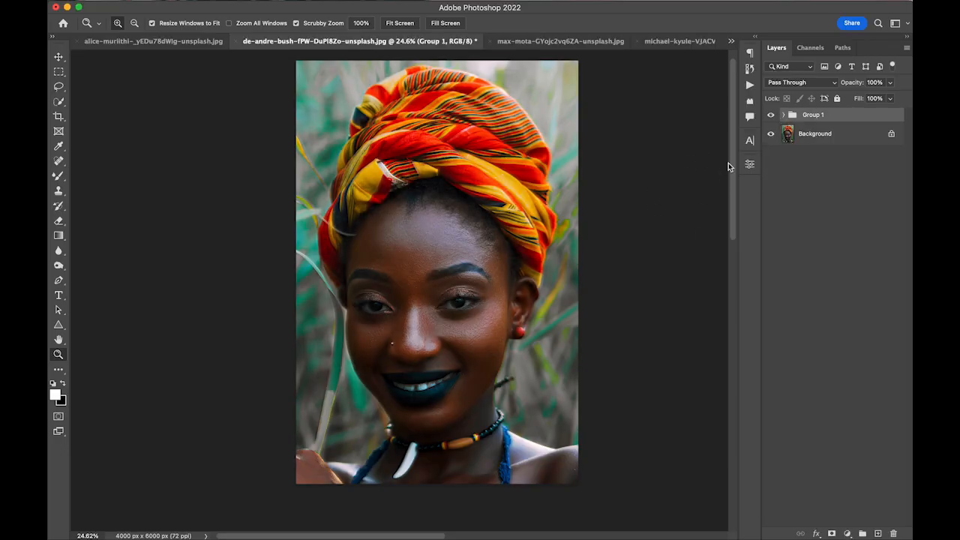
click(772, 117)
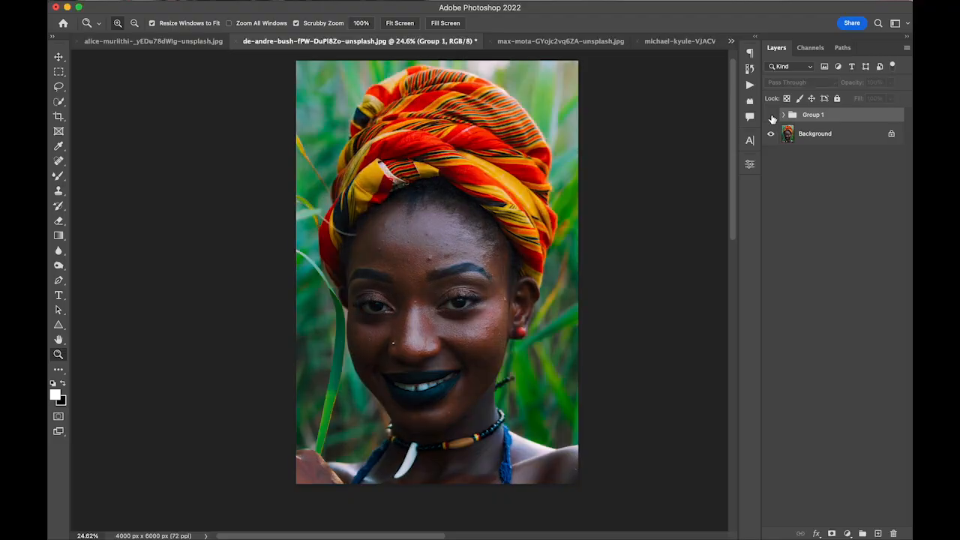
click(771, 118)
click(772, 118)
click(771, 117)
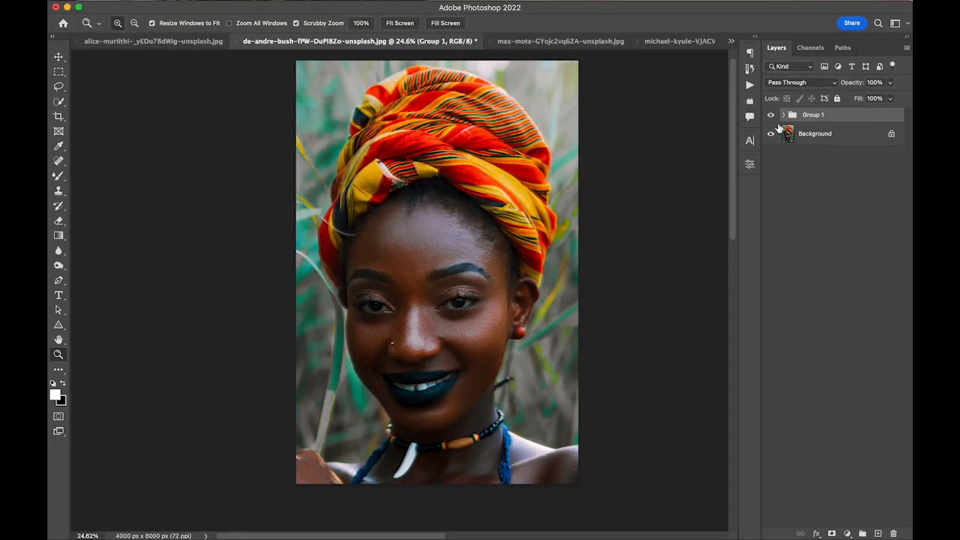
Expand Group 1, open the Hue/Saturation 1 adjustment settings and reset them to their defaults
click(784, 115)
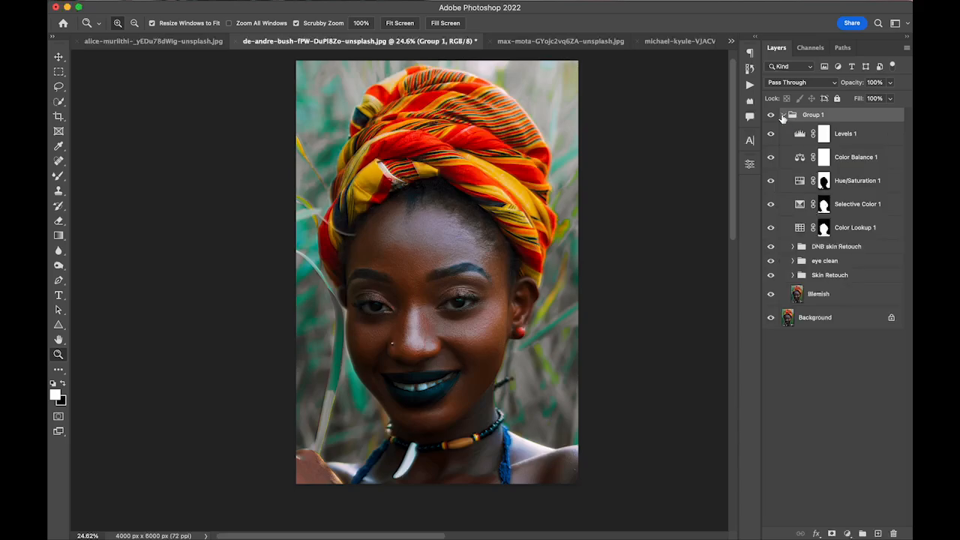
click(799, 186)
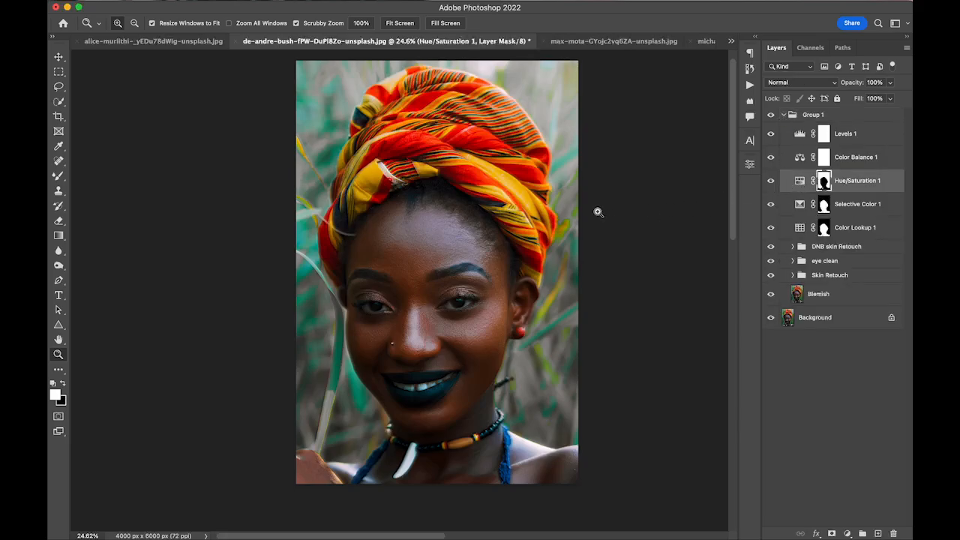
double_click(799, 182)
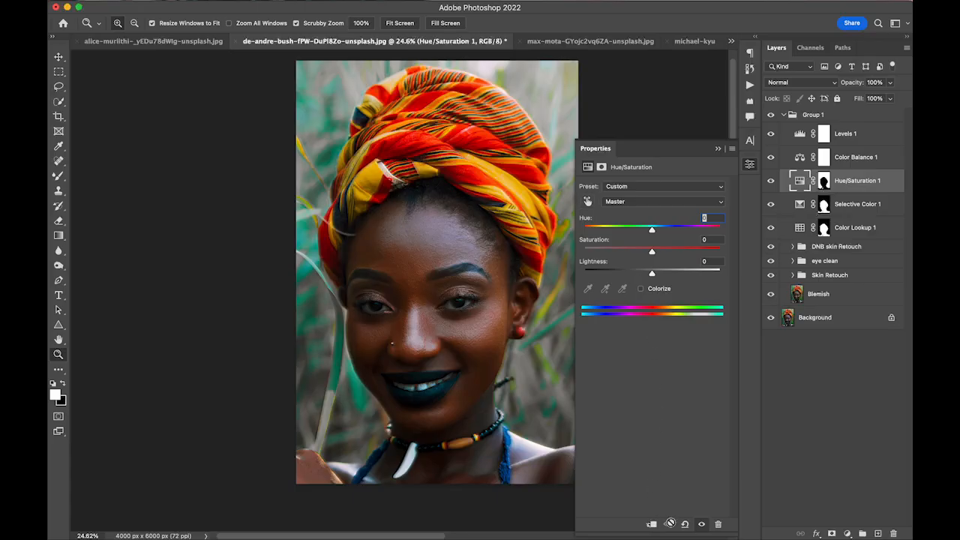
click(685, 524)
drag(514, 331, 409, 341)
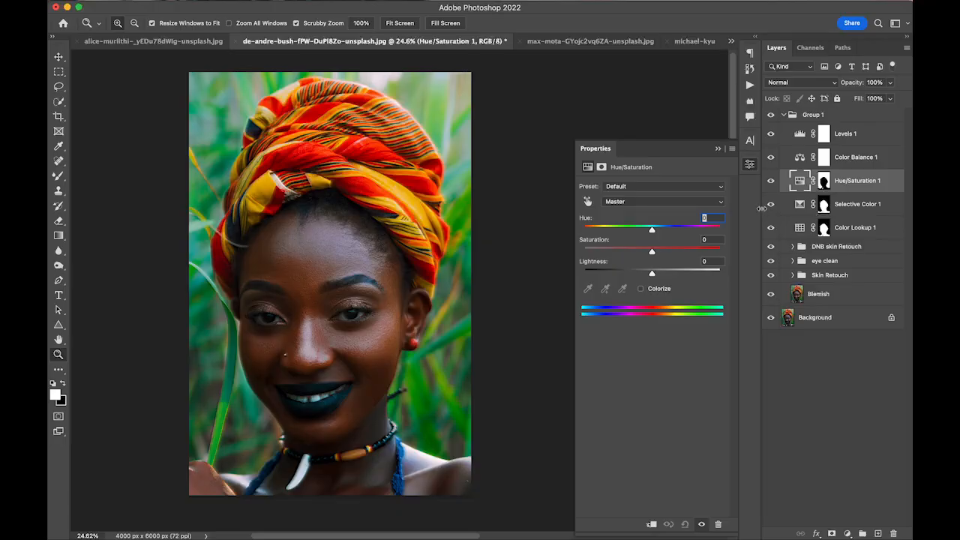
Target the Greens by sampling the background foliage and set their saturation to -66 in Hue/Saturation 1
click(587, 201)
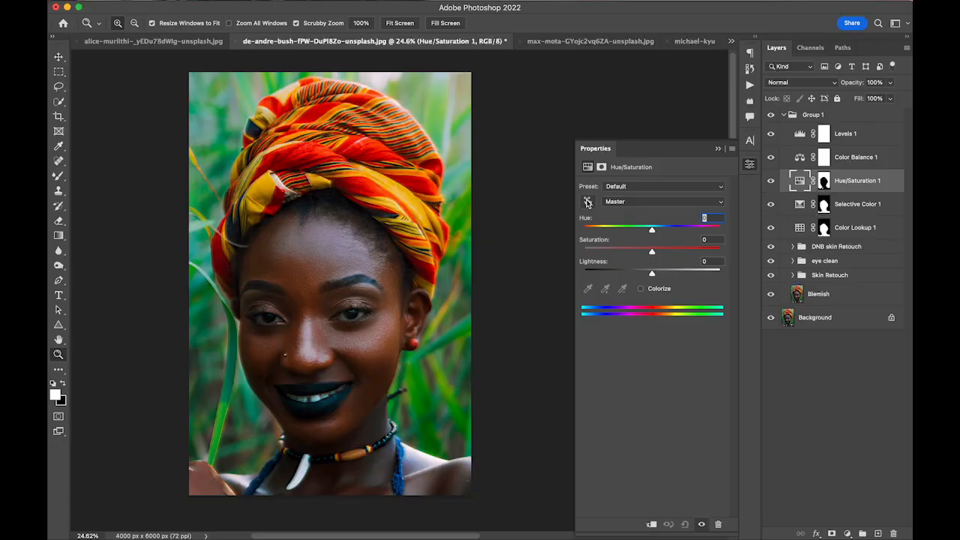
click(450, 339)
drag(652, 252, 579, 256)
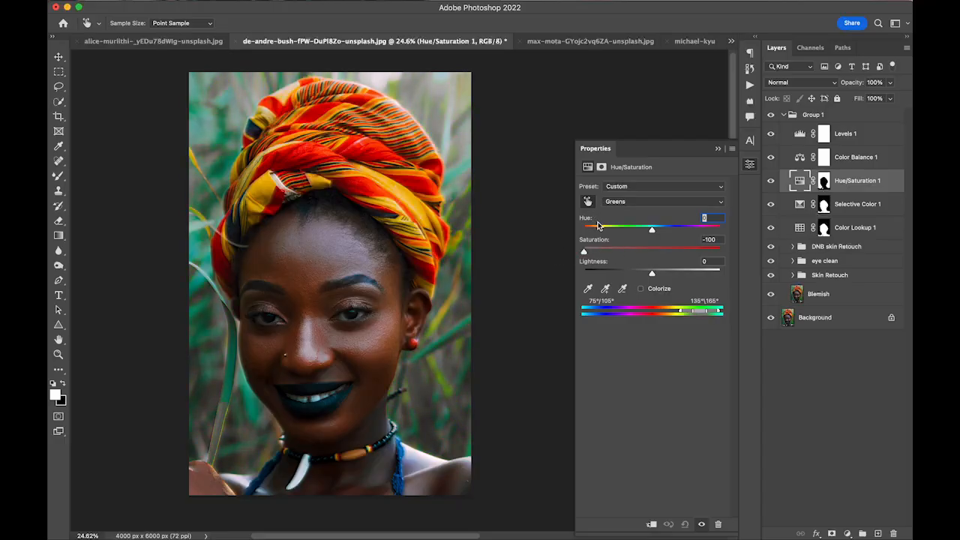
drag(585, 252, 608, 251)
click(718, 148)
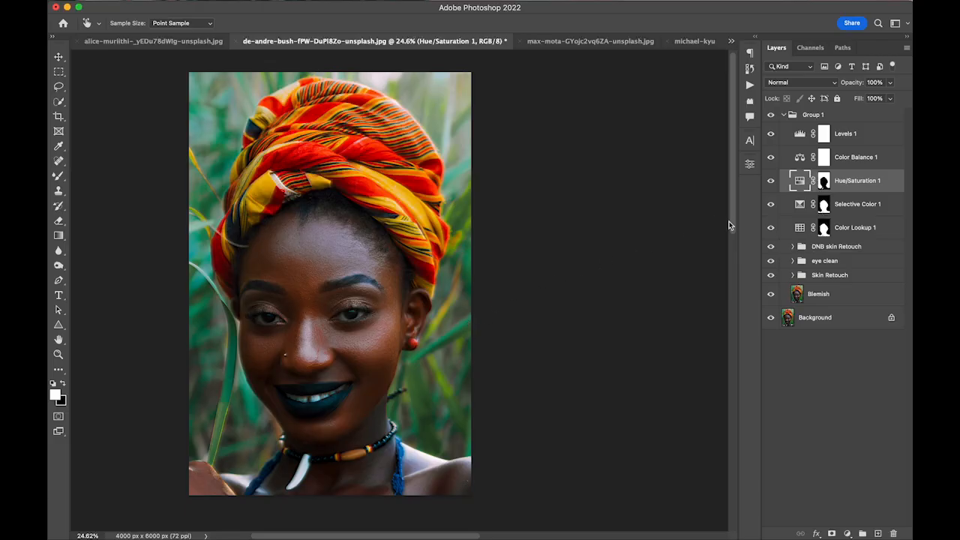
Reopen the Hue/Saturation 1 settings and lower the Greens saturation further, to slightly above the minimum, then close them
key(z)
click(797, 188)
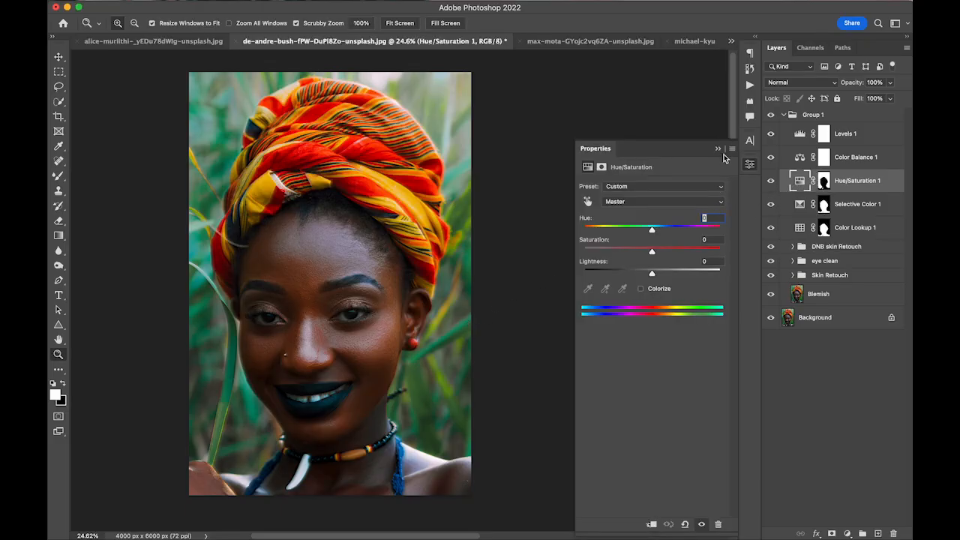
click(717, 149)
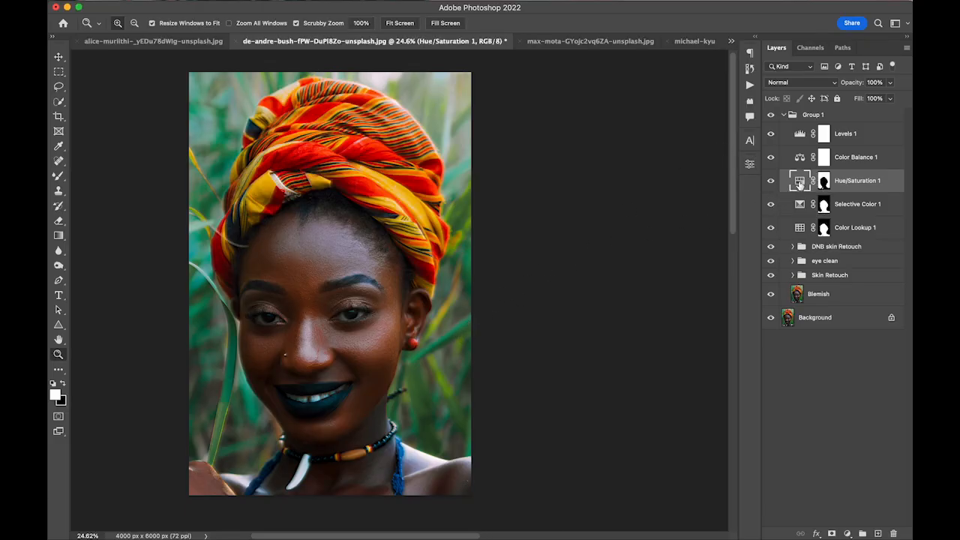
click(800, 185)
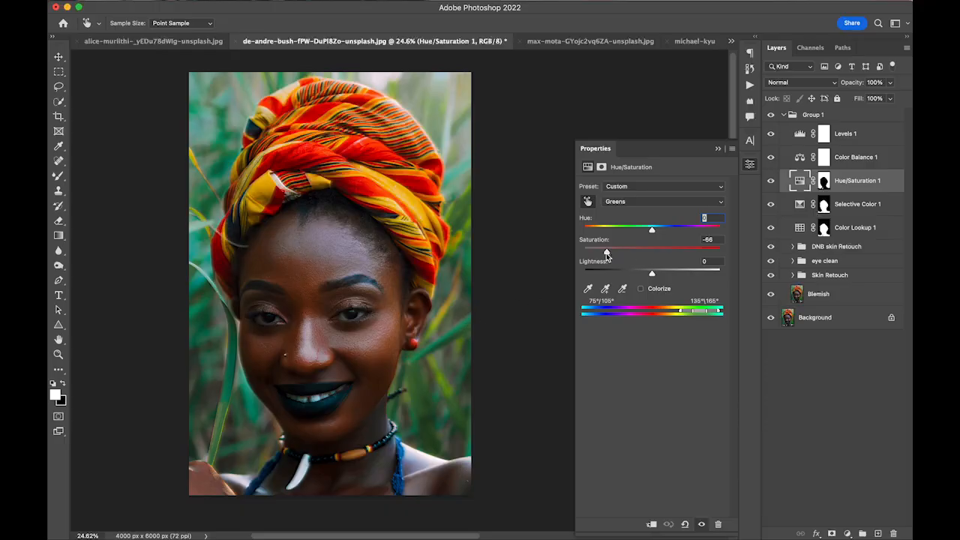
drag(607, 255, 575, 261)
mouse_move(586, 254)
mouse_down()
mouse_move(682, 260)
mouse_move(594, 253)
mouse_up()
click(718, 149)
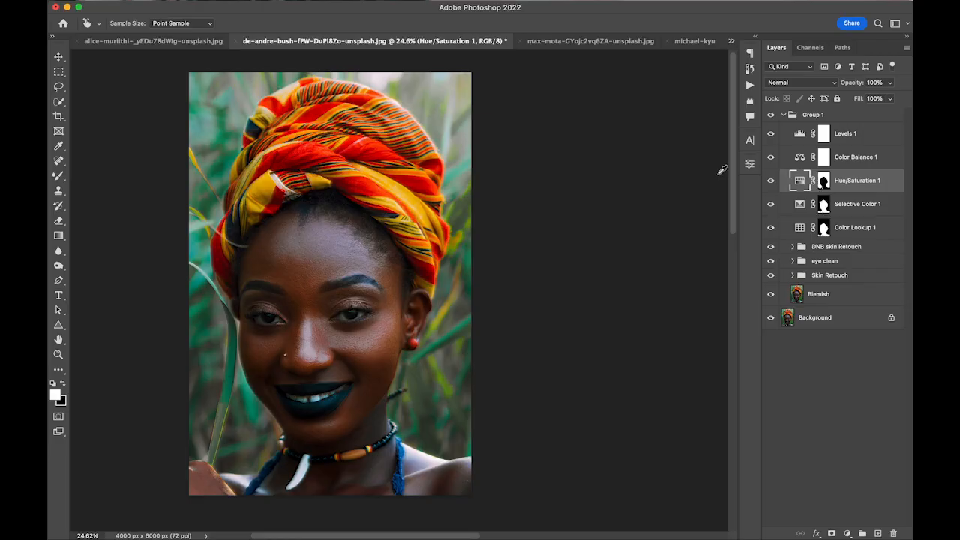
key(z)
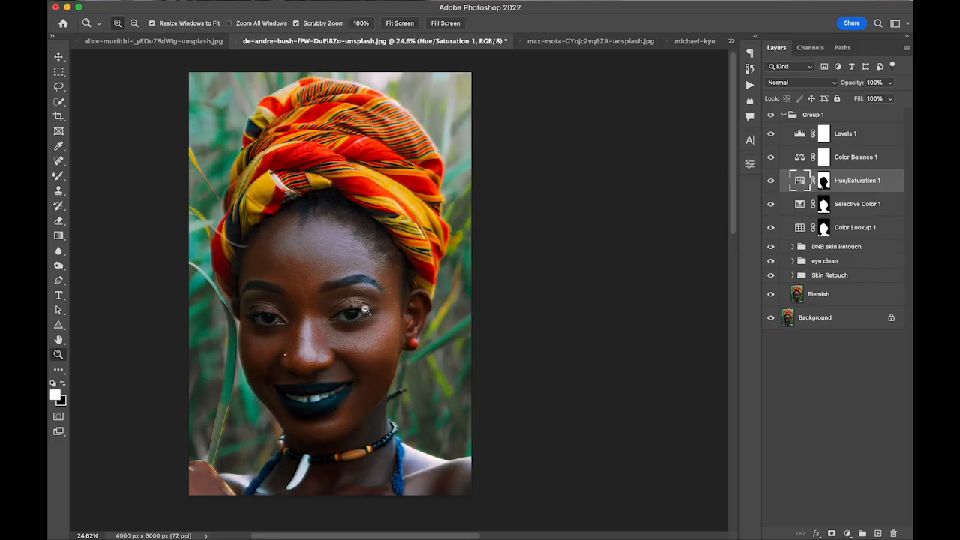
Review the whole portrait at 16.67% zoom with Group 1 collapsed, then expand the group again
drag(395, 301, 487, 277)
double_click(385, 292)
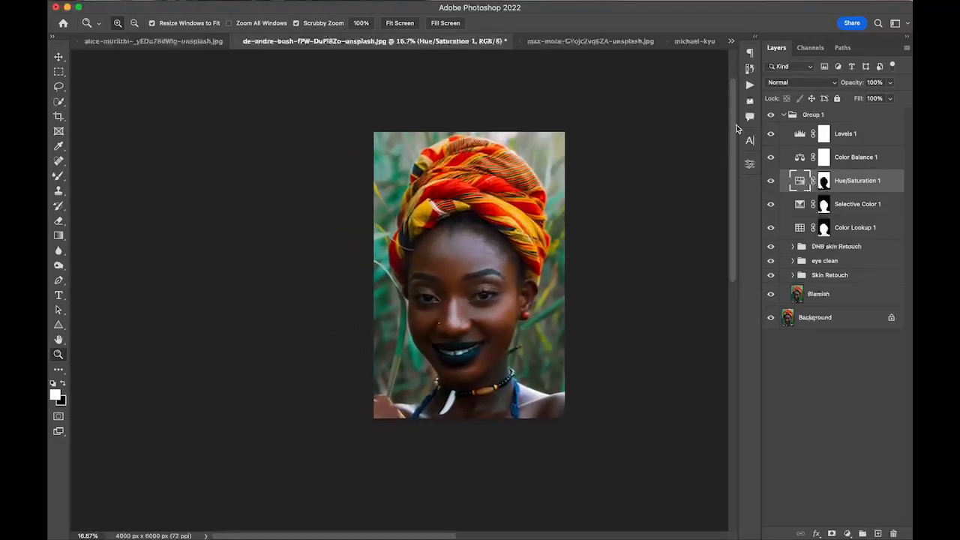
click(784, 116)
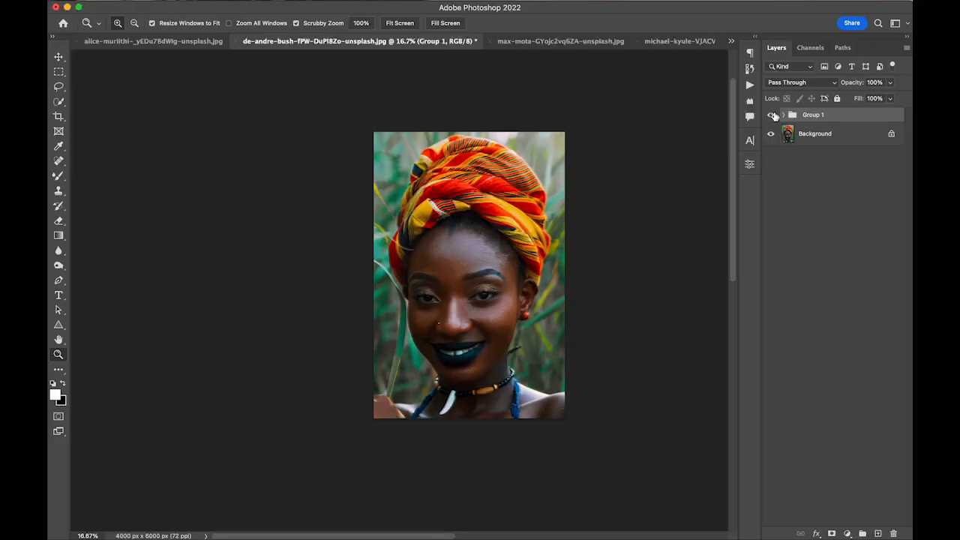
click(785, 116)
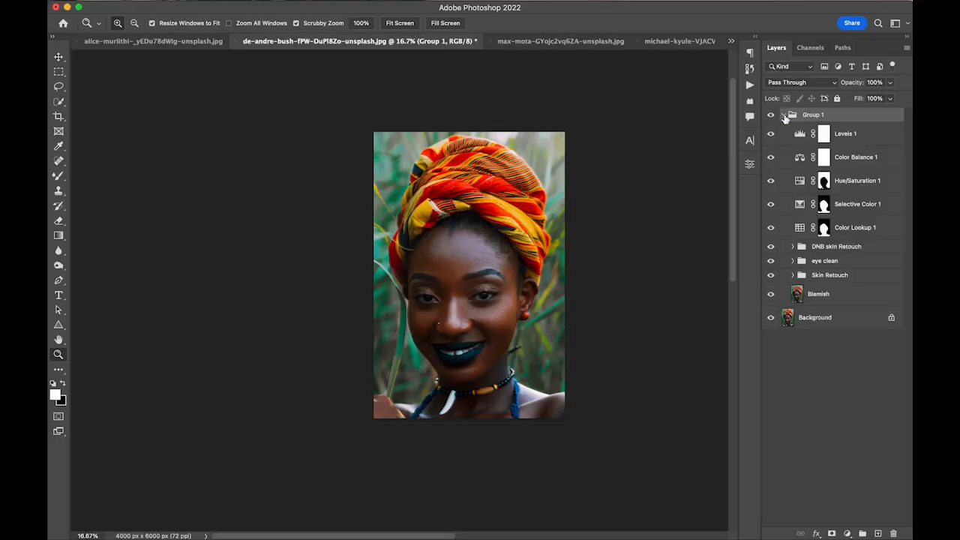